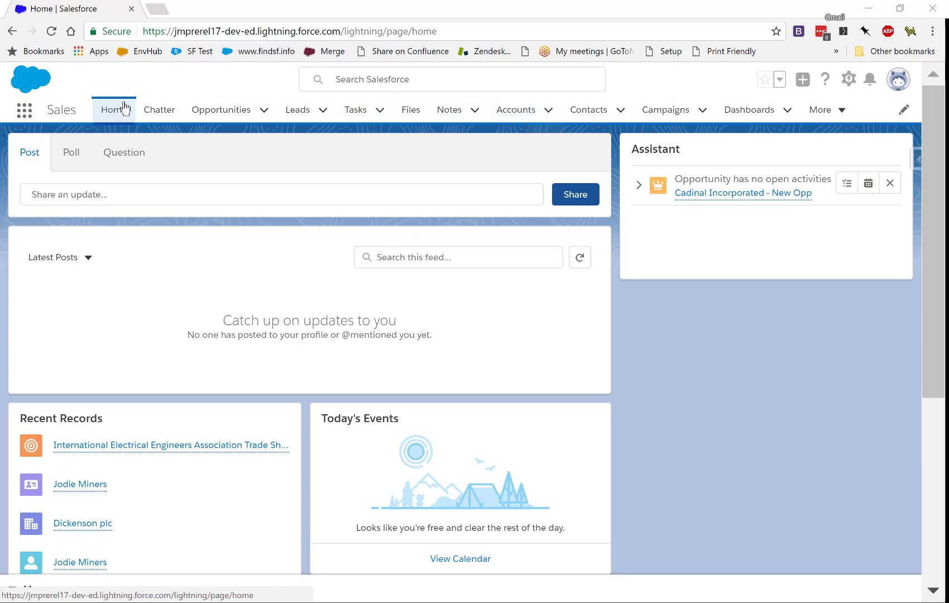
Step: Reorder the Sales app navigation items so Accounts follows Home and Opportunities follows Accounts
left_click(904, 112)
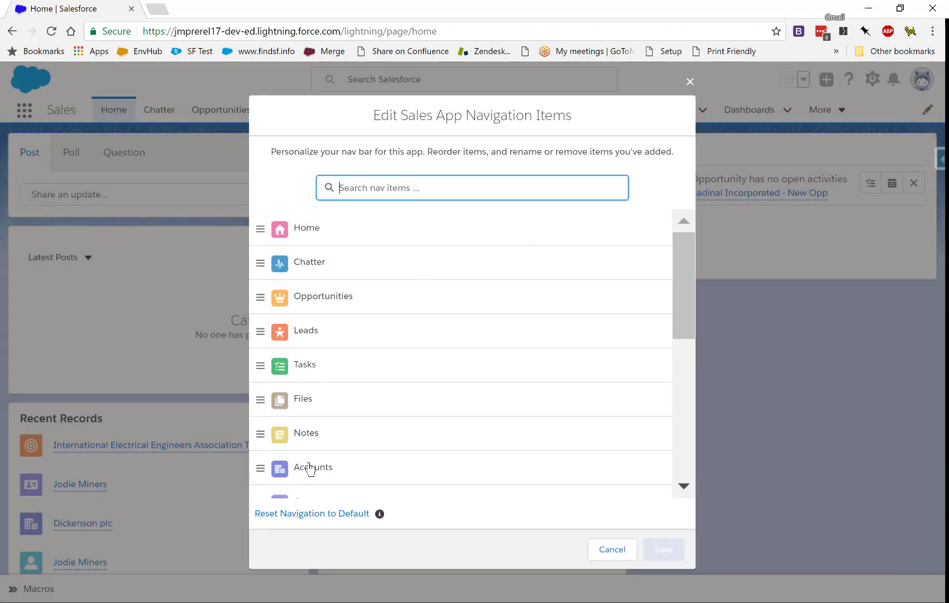
scroll(313, 452, "down", 1)
left_click_drag(331, 431, 332, 248)
scroll(331, 291, "up", 1)
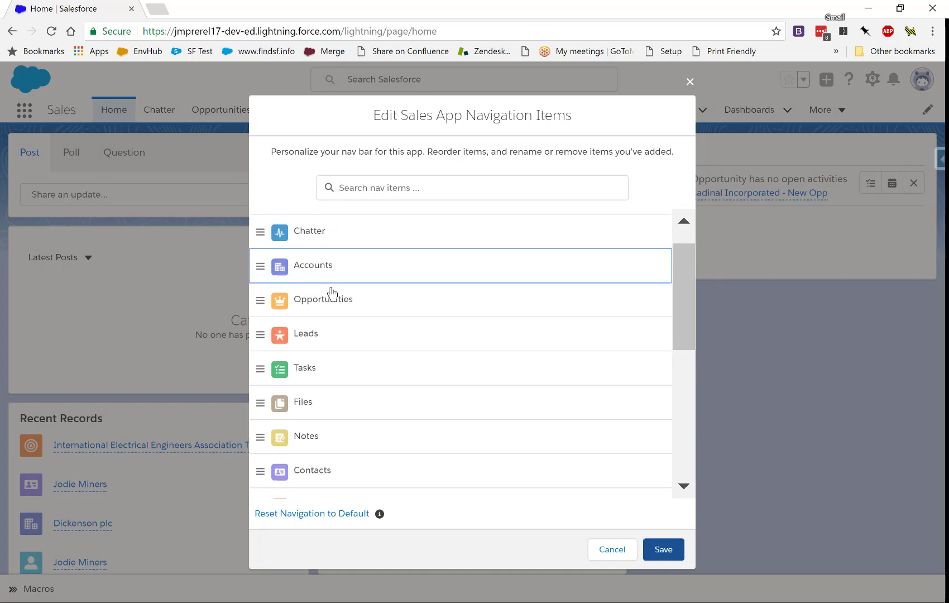
left_click_drag(329, 299, 331, 274)
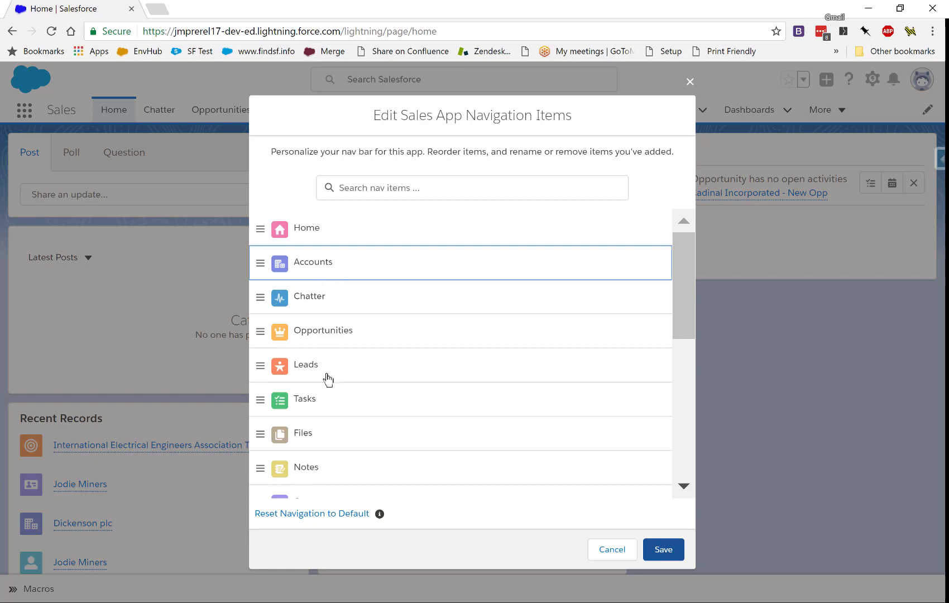
left_click_drag(342, 342, 313, 307)
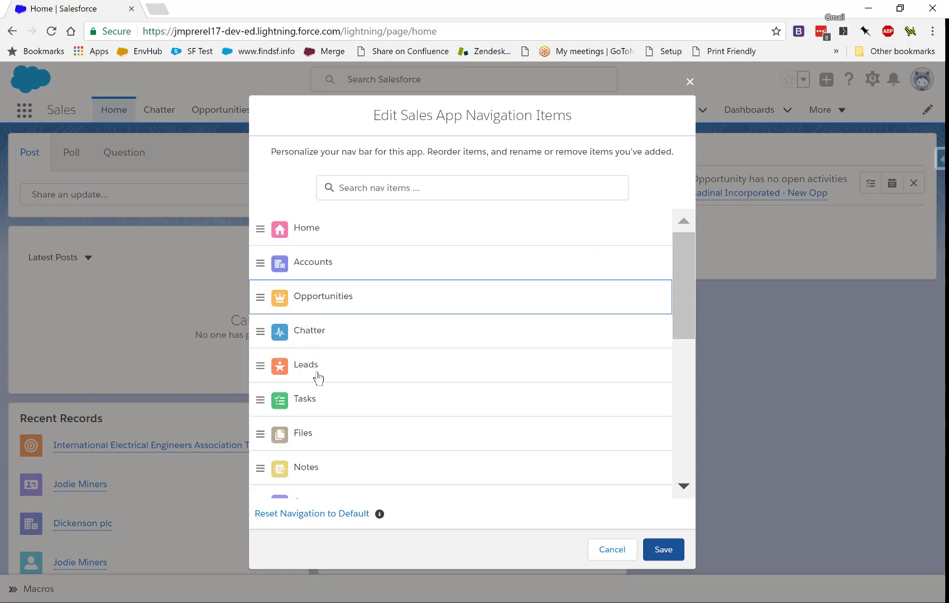
Step: Move Leads down past Calendar, People and Cases in the navigation items, and save the new order
scroll(376, 385, "down", 1)
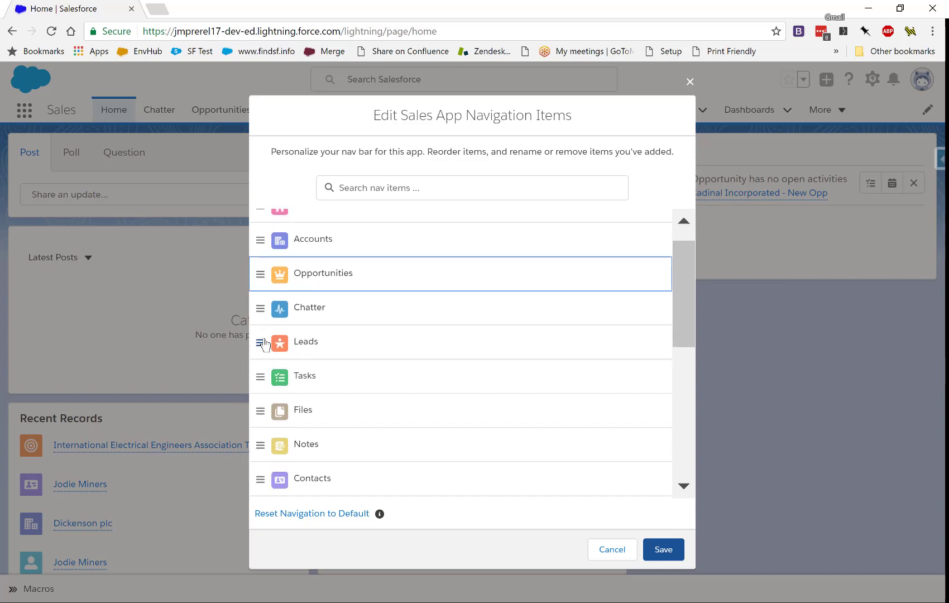
left_click_drag(259, 340, 286, 451)
scroll(275, 387, "down", 2)
scroll(273, 433, "down", 3)
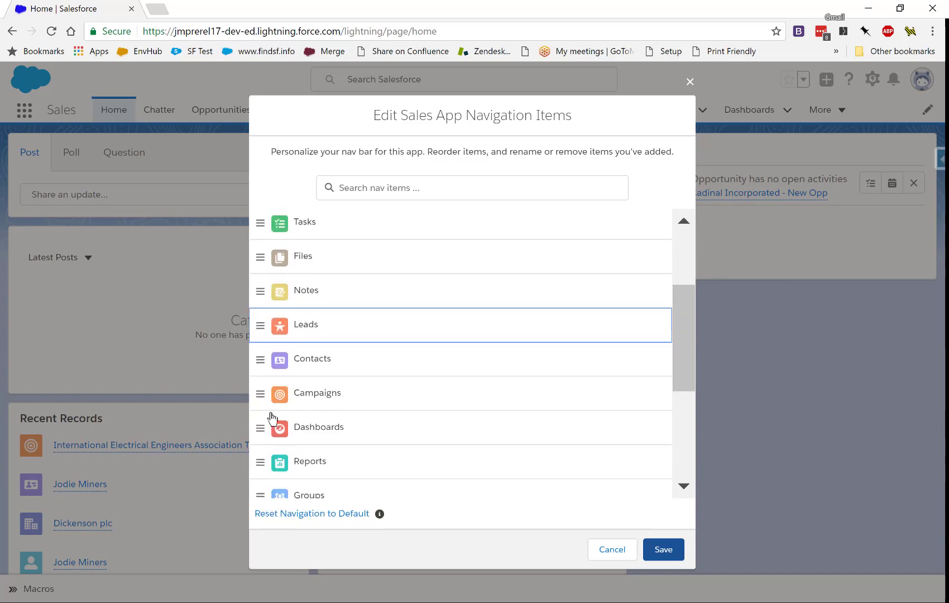
left_click_drag(260, 258, 271, 473)
scroll(275, 455, "down", 3)
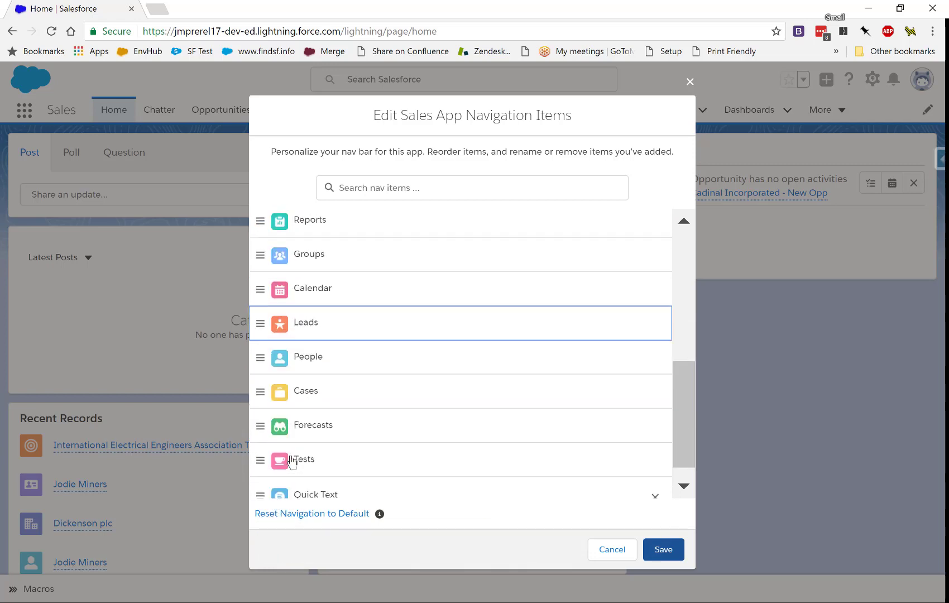
left_click_drag(260, 320, 360, 449)
left_click(663, 560)
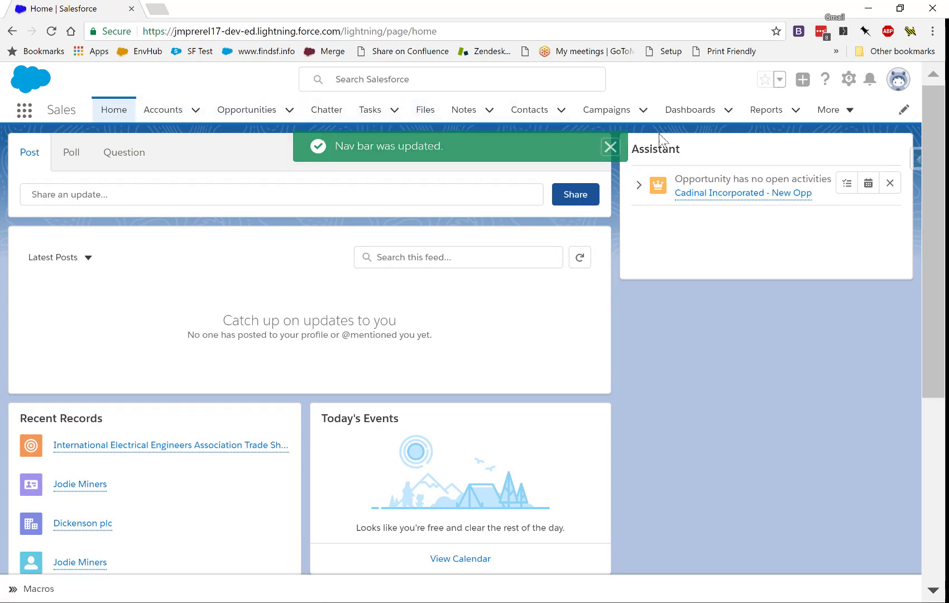
Step: Switch to the Service app to view its navigation items, and return to the Sales app
left_click(24, 114)
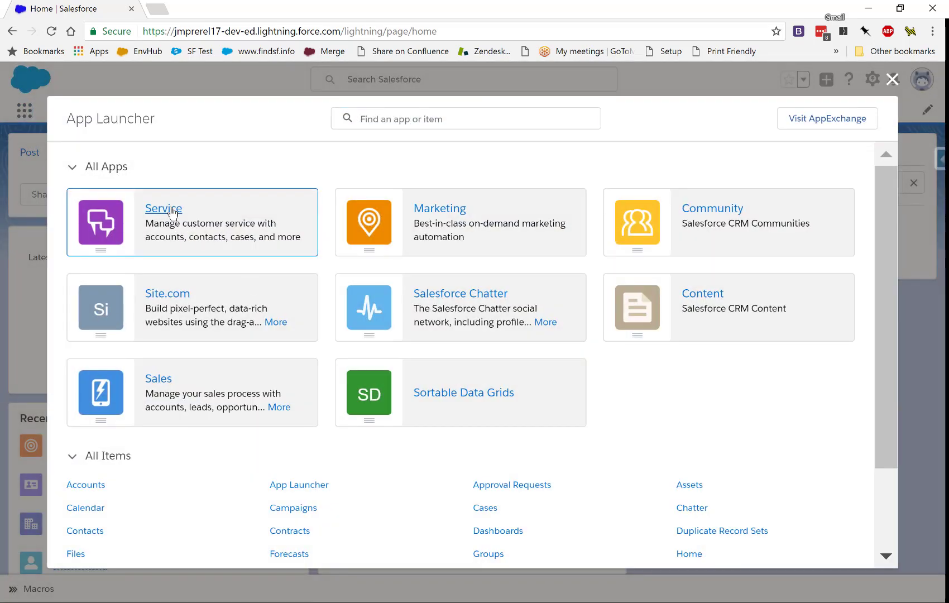
left_click(172, 211)
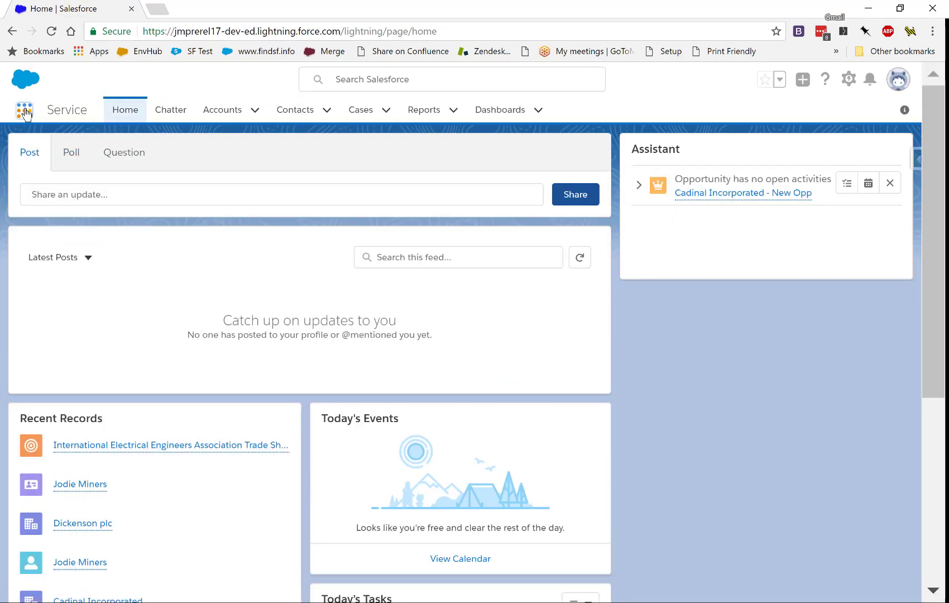
left_click(25, 113)
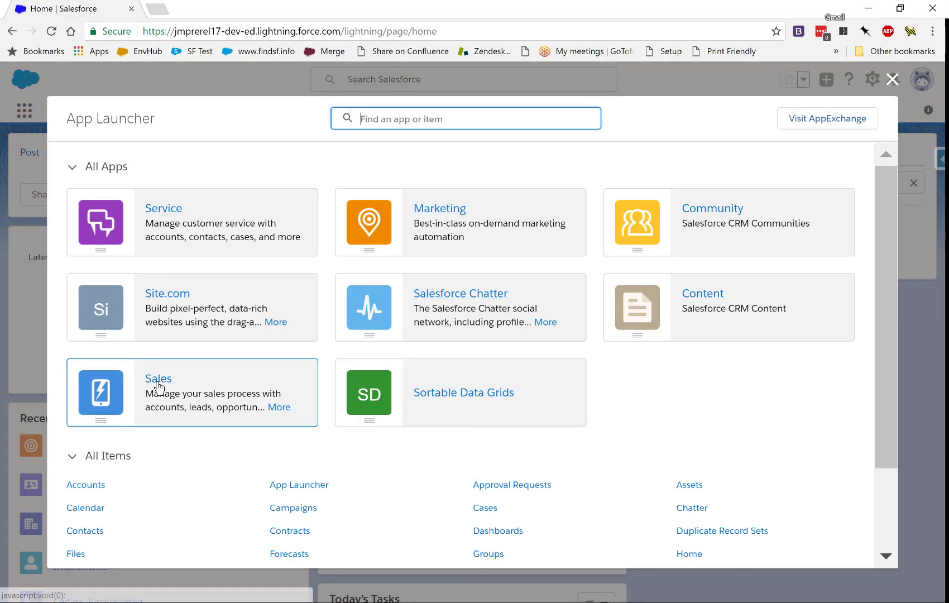
left_click(159, 384)
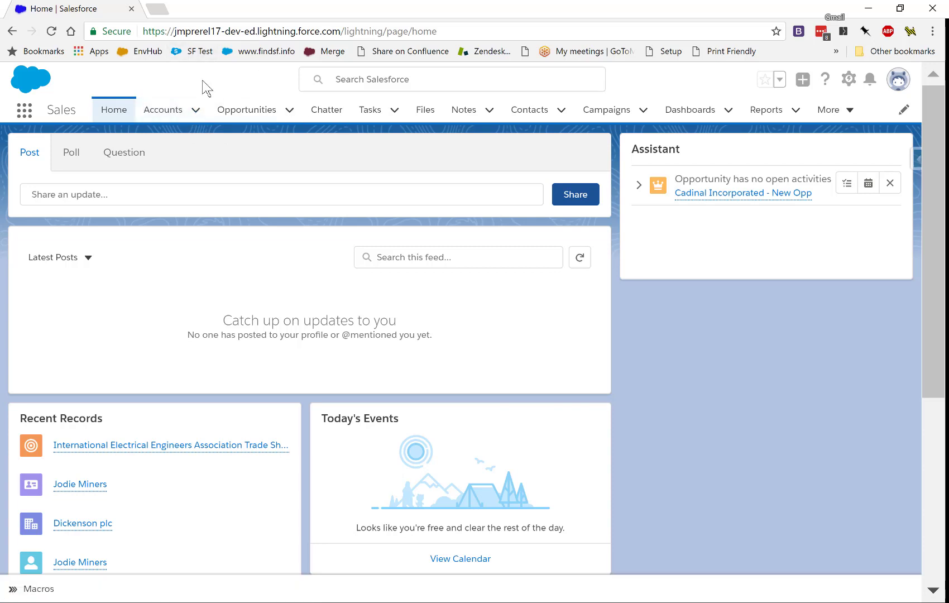
Step: Open the Accounts object and display its My Accounts list view
left_click(196, 110)
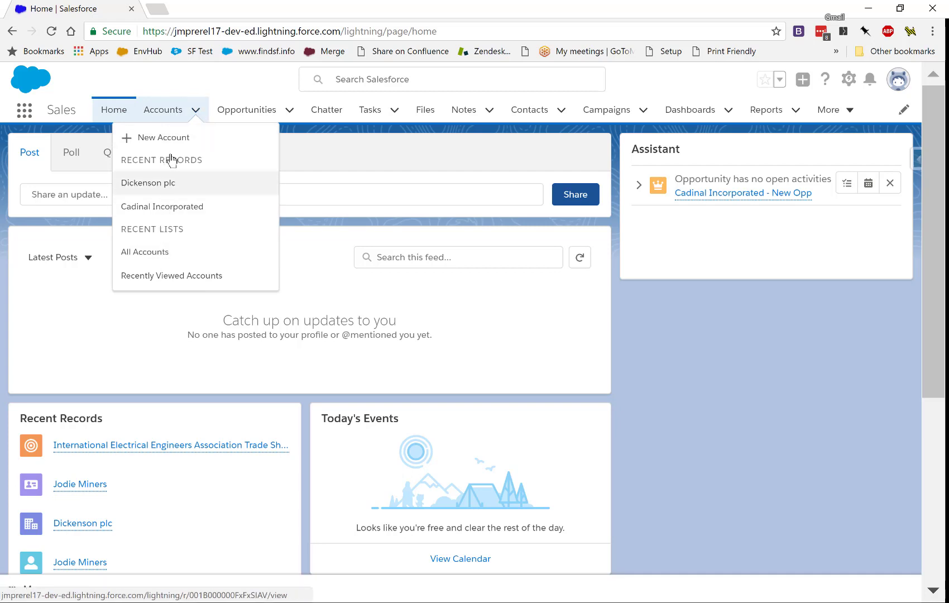
left_click(168, 115)
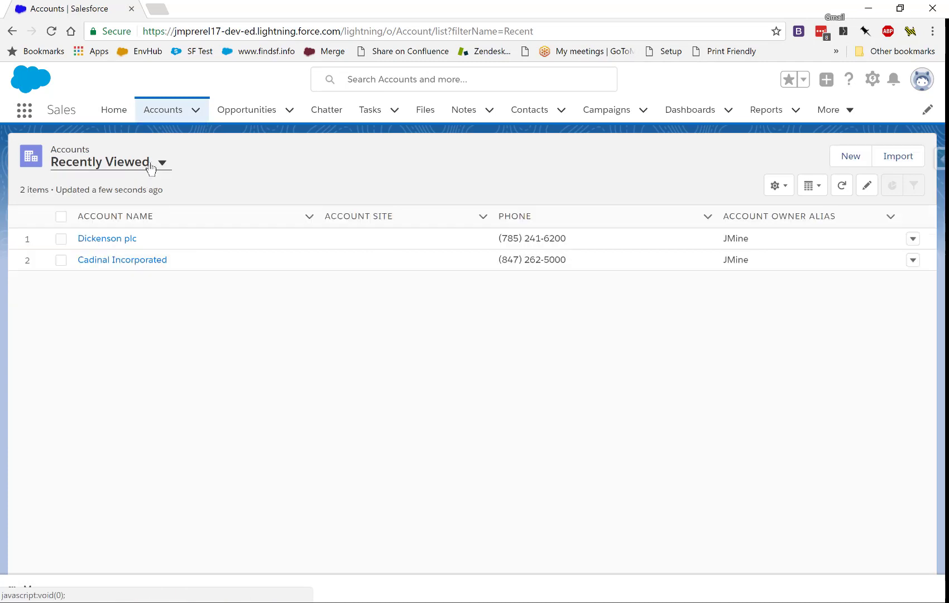
left_click(167, 164)
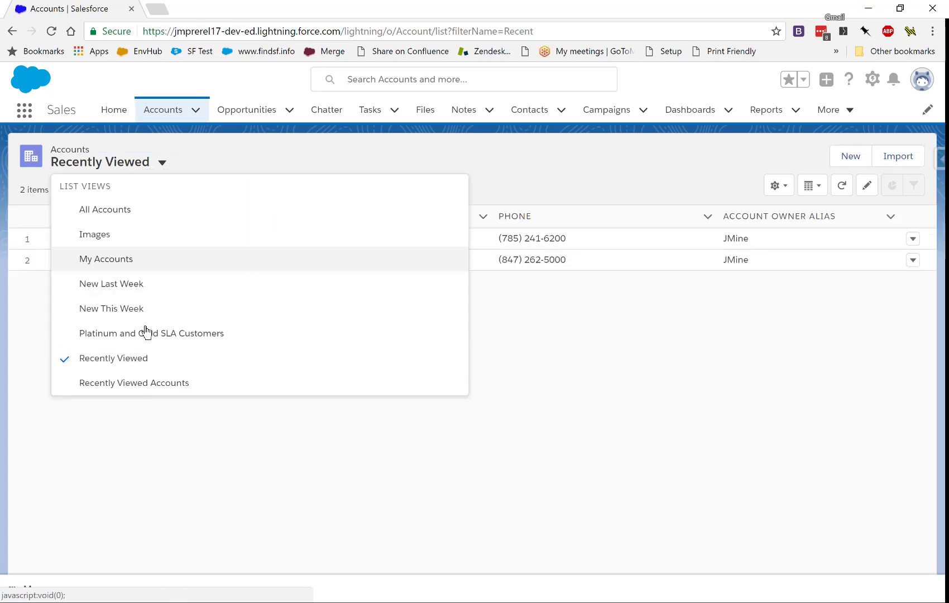
left_click(137, 385)
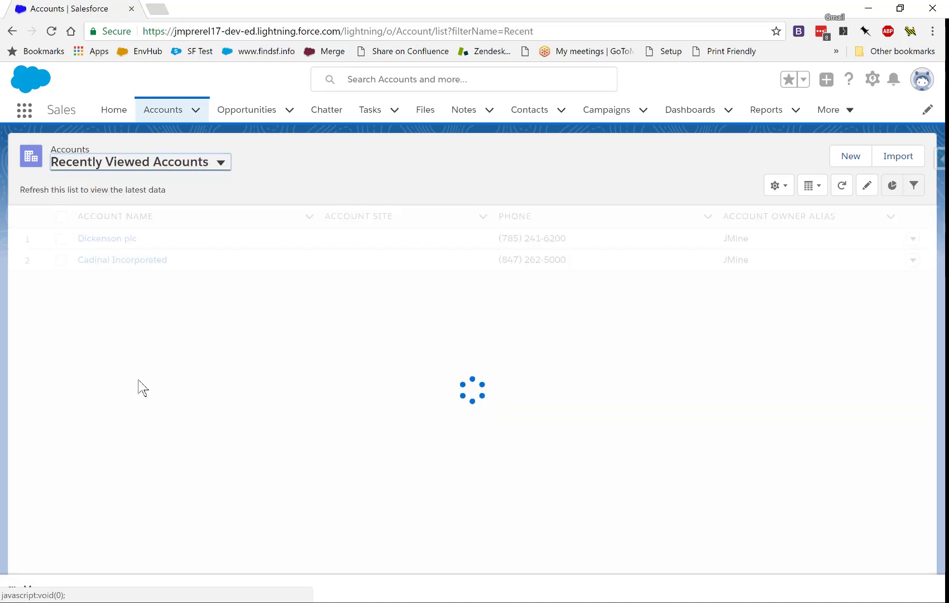
left_click(221, 163)
left_click(127, 263)
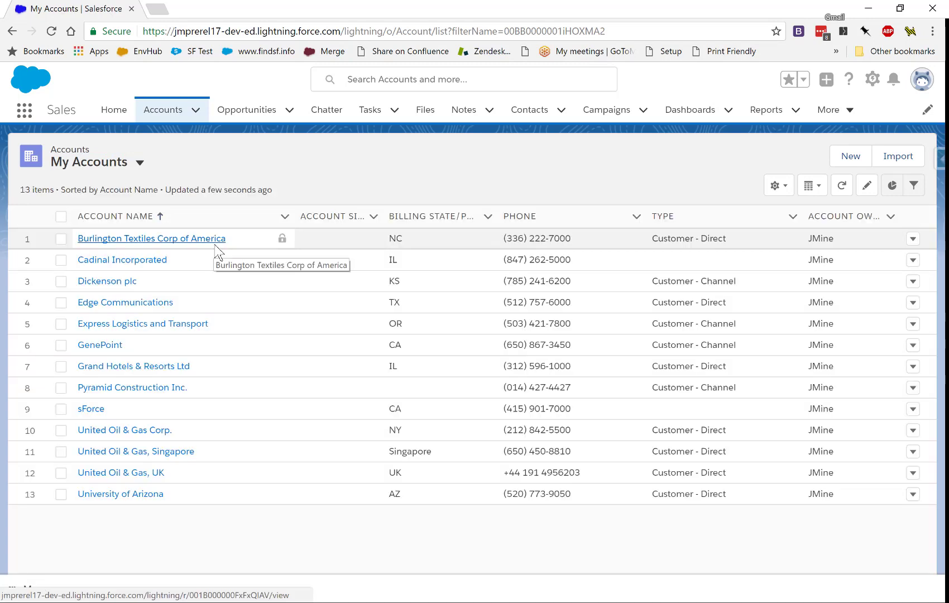
Step: Add the My Accounts list view to the favorites and reopen it from there after visiting Opportunities
left_click(197, 111)
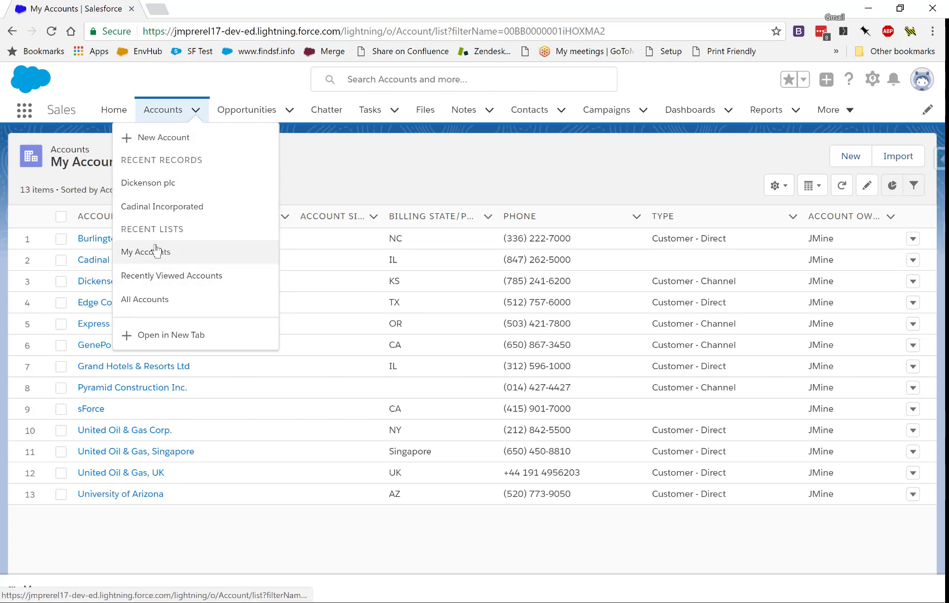
left_click(535, 180)
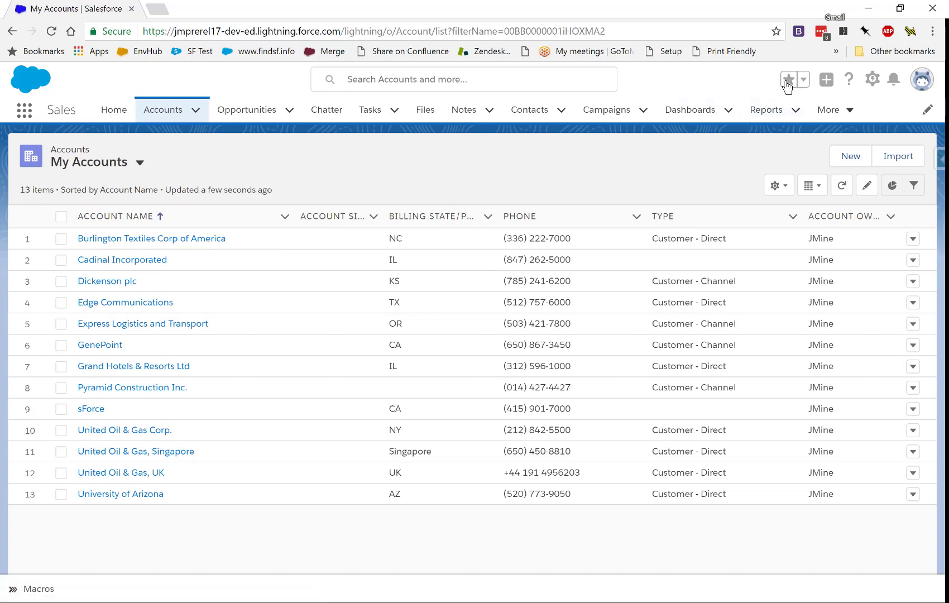
left_click(246, 110)
left_click(799, 79)
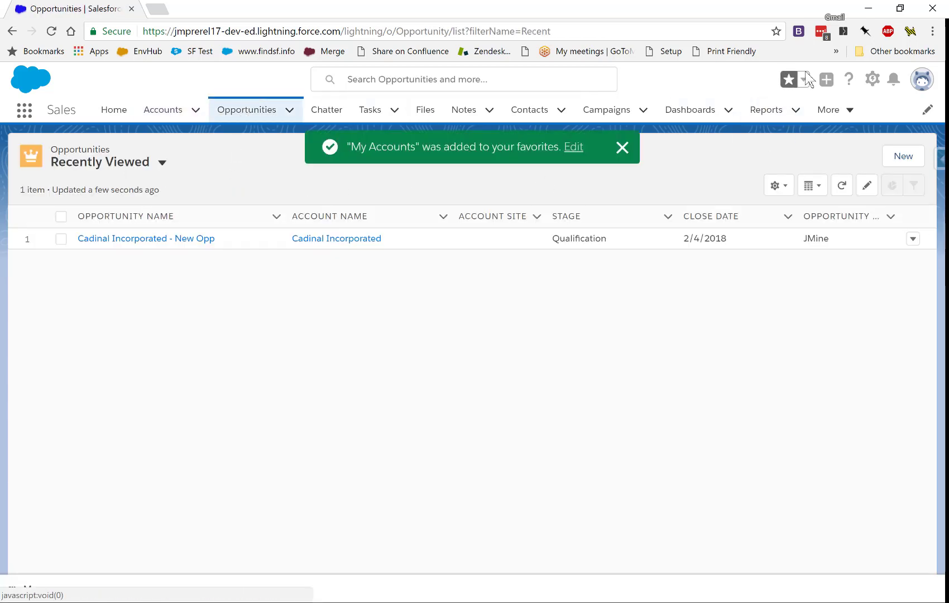
left_click(804, 79)
left_click(753, 138)
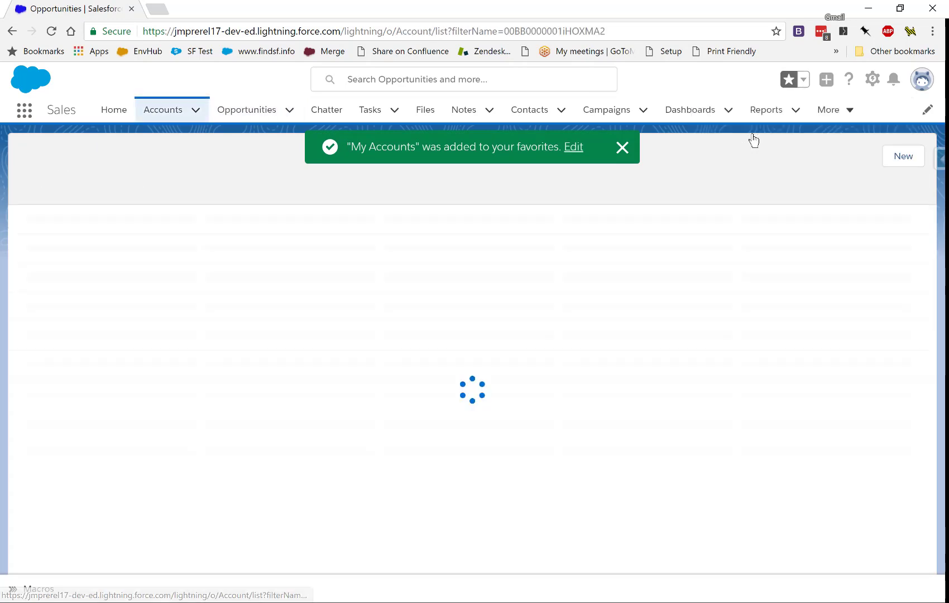
Step: Go to Opportunities and examine the favorites, recent records and recent lists offered under Accounts
left_click(226, 114)
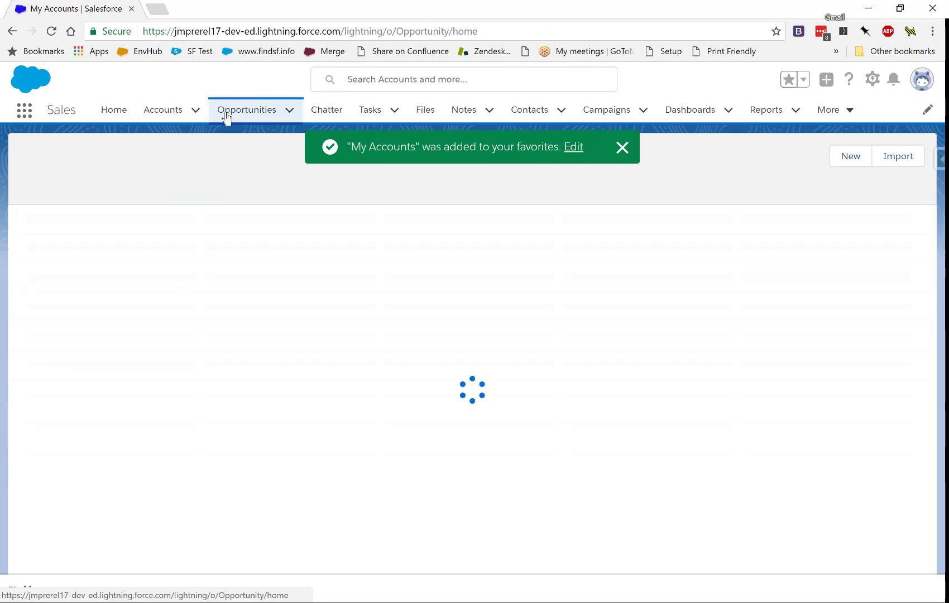
left_click(196, 111)
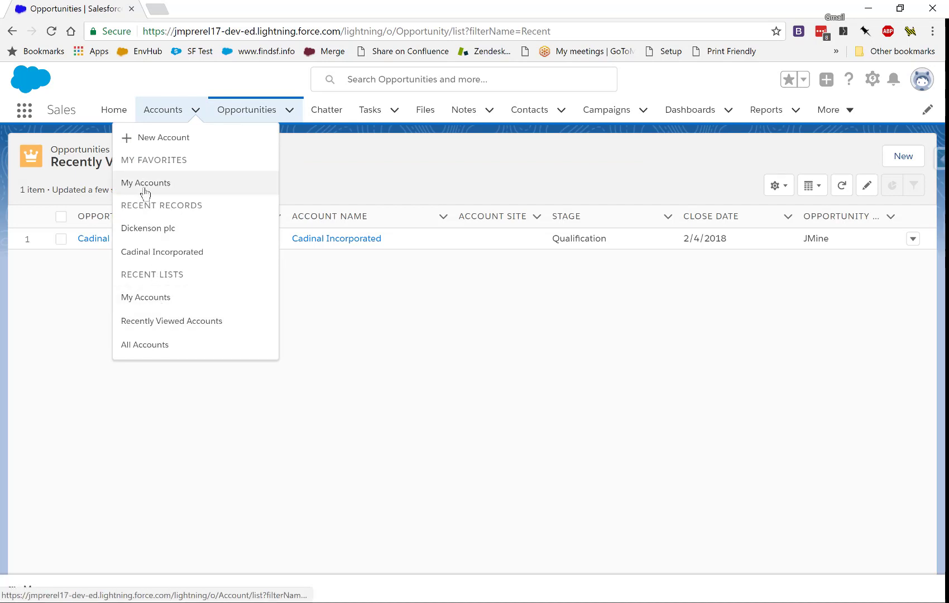
left_click(329, 171)
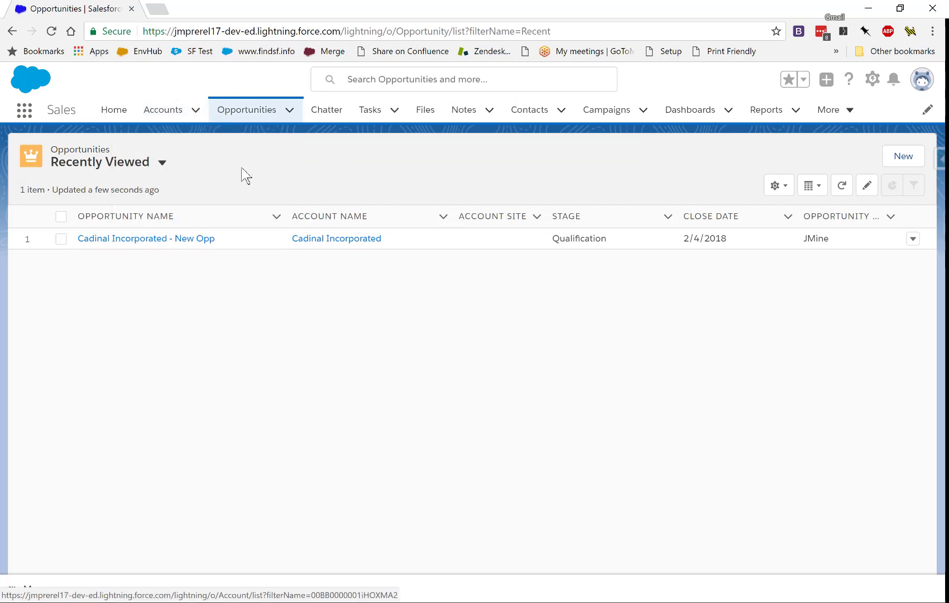
left_click(195, 111)
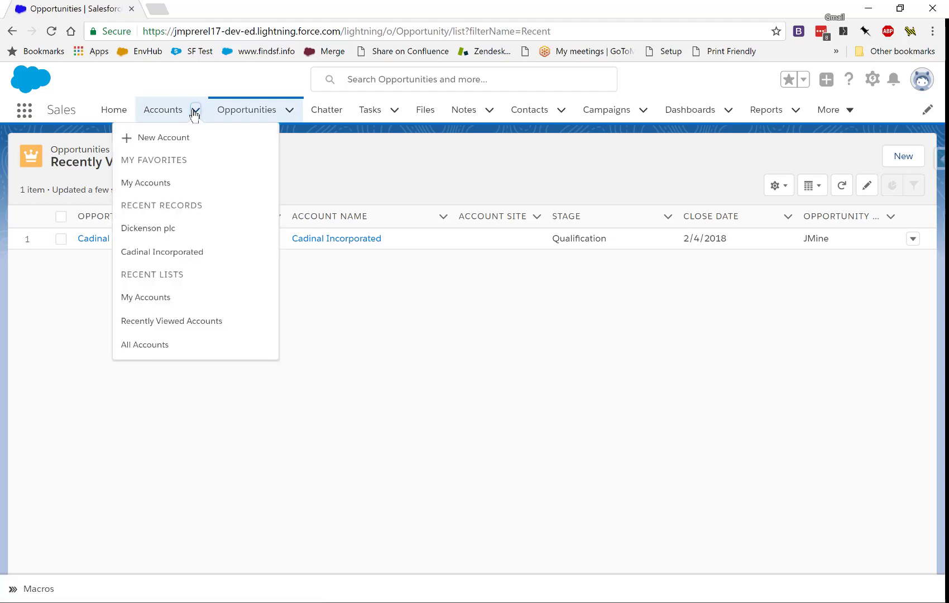
left_click(293, 183)
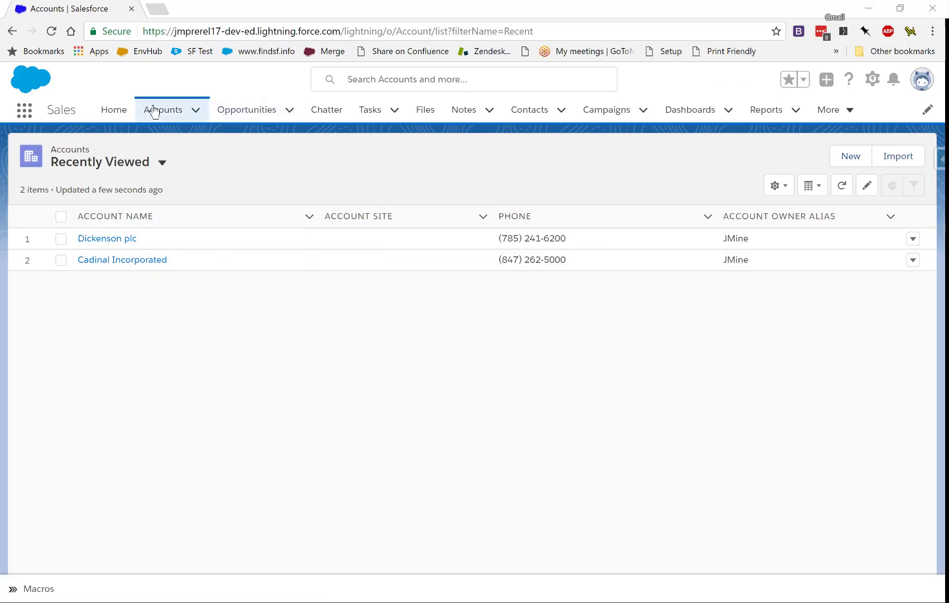
Step: Display the My Accounts list view under Accounts and open it in a new tab on the navigation bar
left_click(160, 110)
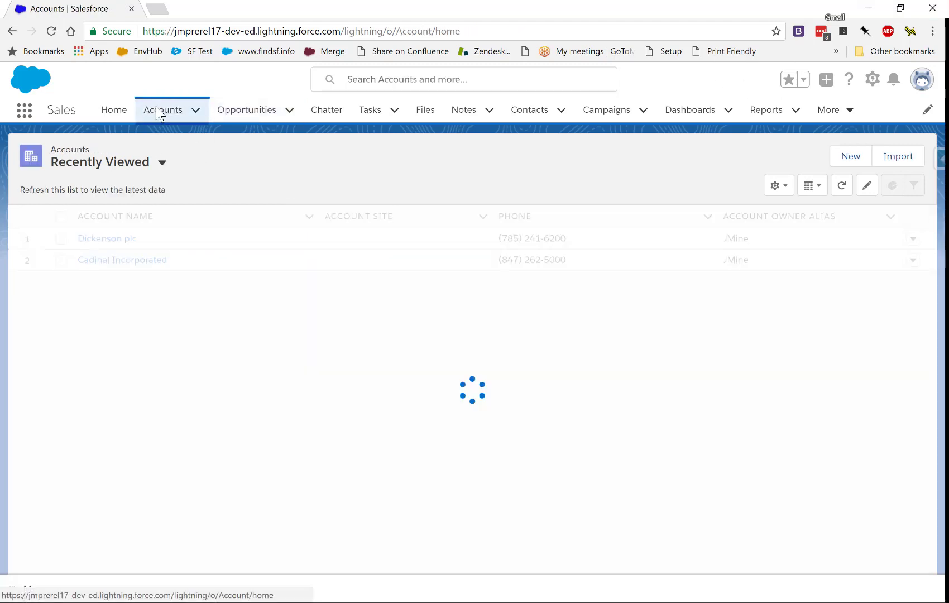
left_click(195, 112)
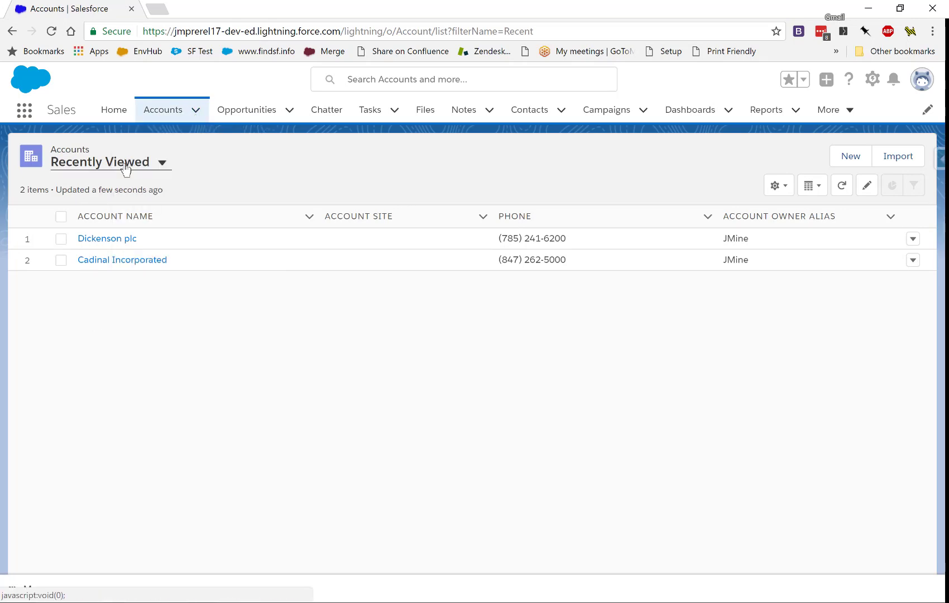
left_click(122, 166)
left_click(92, 260)
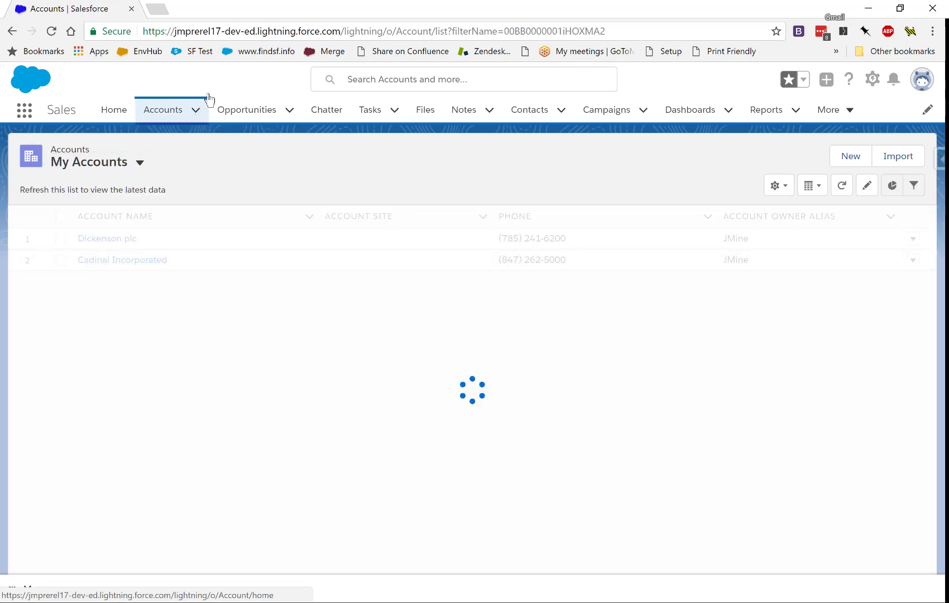
left_click(196, 111)
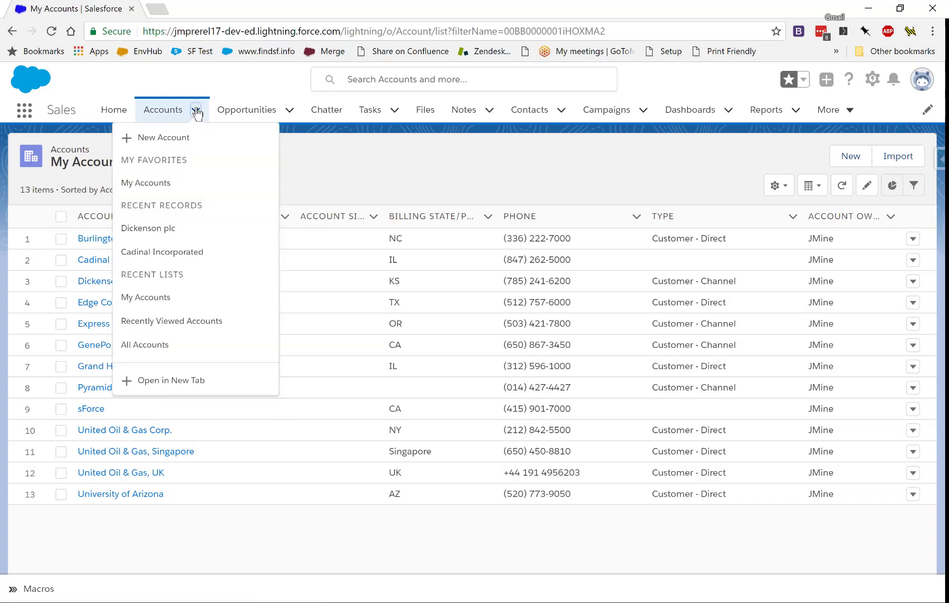
left_click(158, 381)
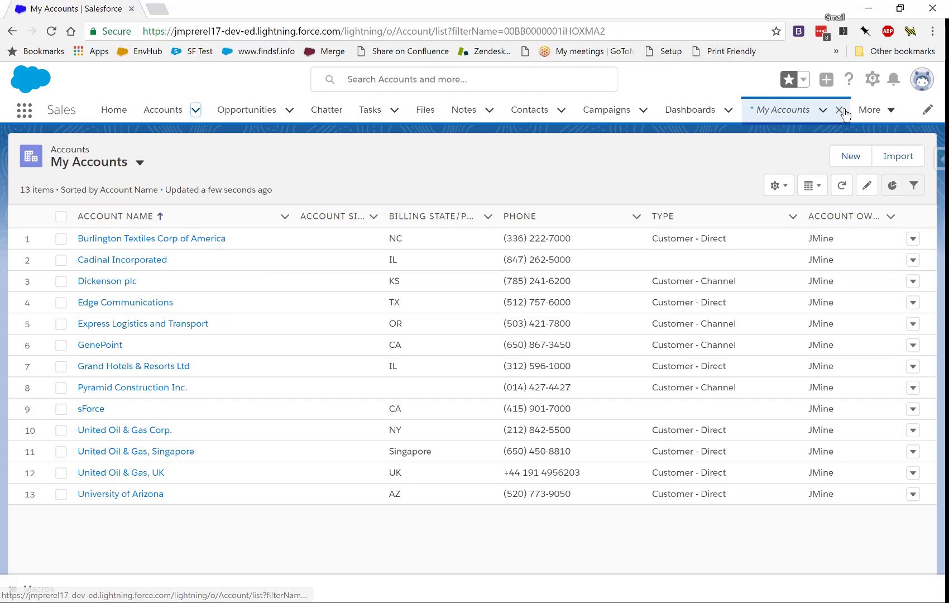
Step: Look for My Accounts in the Sales app navigation items, searching for "My", and leave the editor without changes
left_click(927, 111)
scroll(396, 442, "down", 1)
scroll(396, 442, "down", 6)
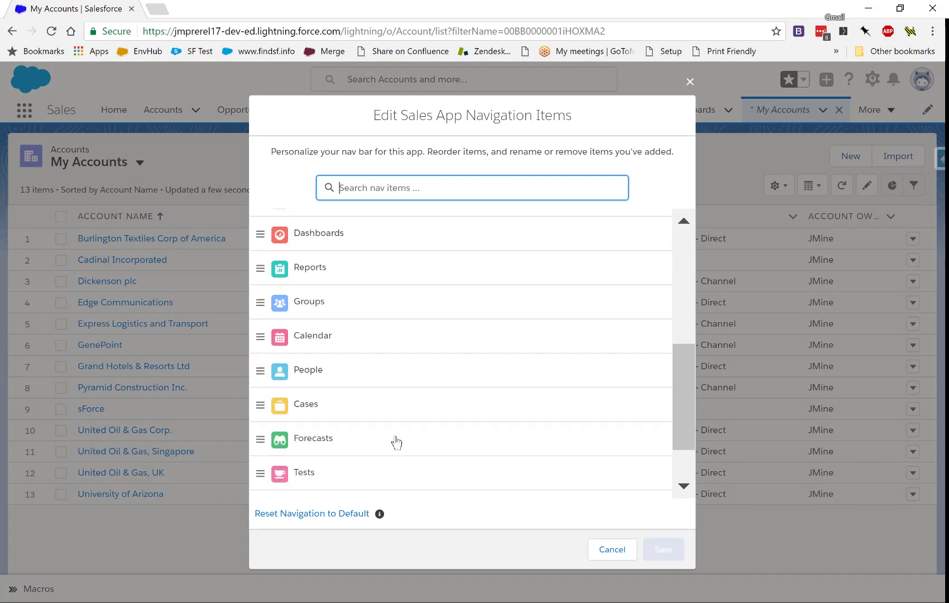
scroll(391, 444, "up", 5)
scroll(389, 444, "down", 4)
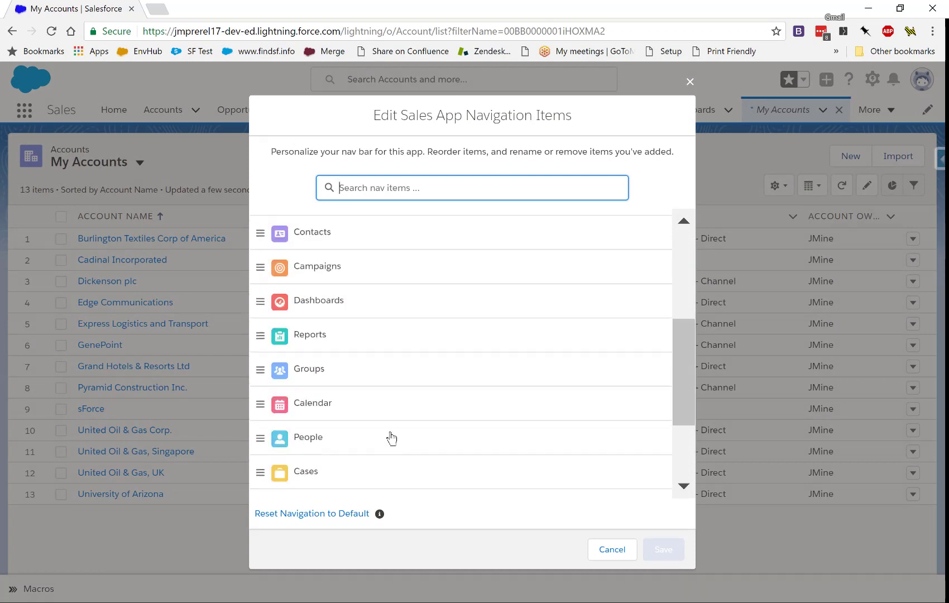
type("My")
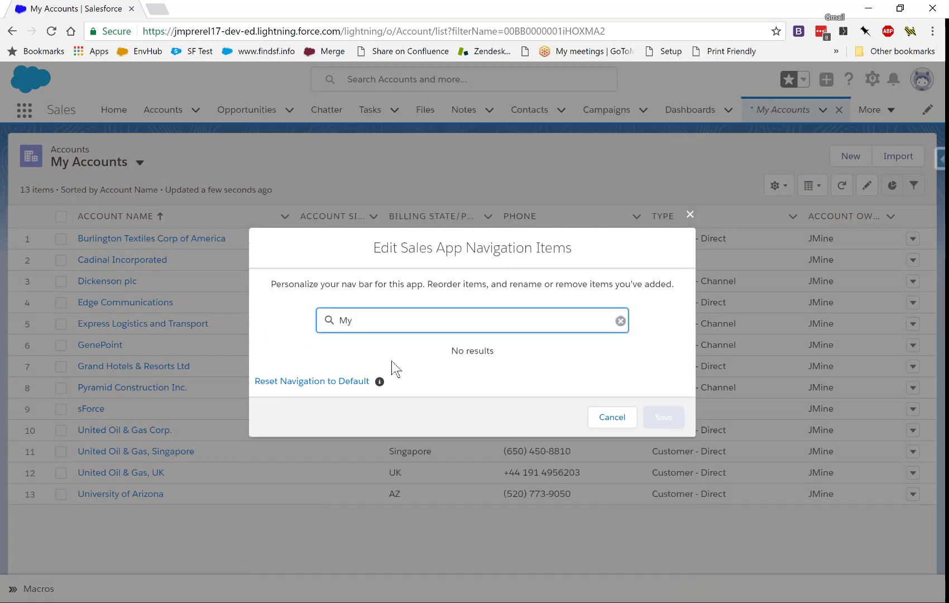
key("BackSpace")
key("BackSpace")
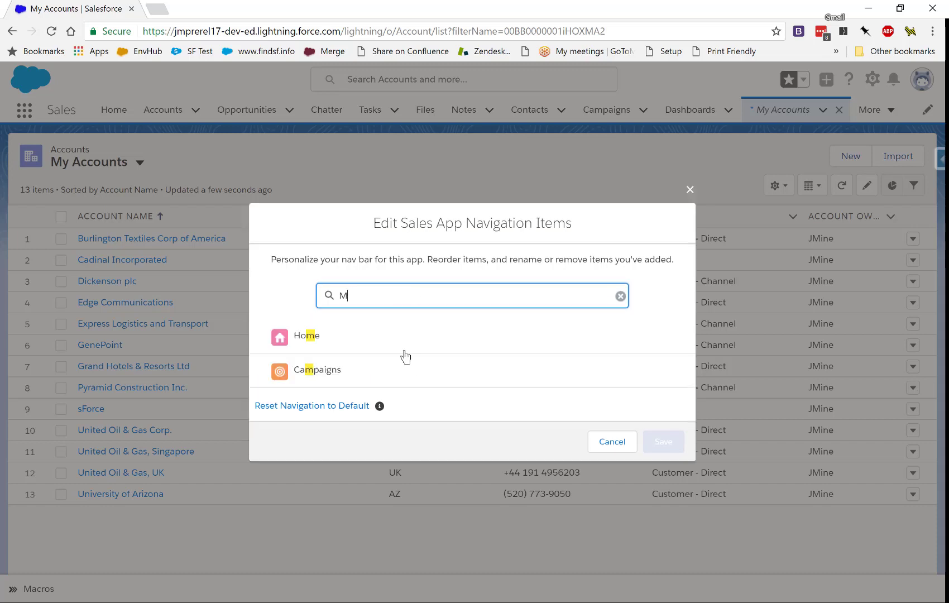
scroll(387, 387, "down", 6)
scroll(383, 389, "up", 8)
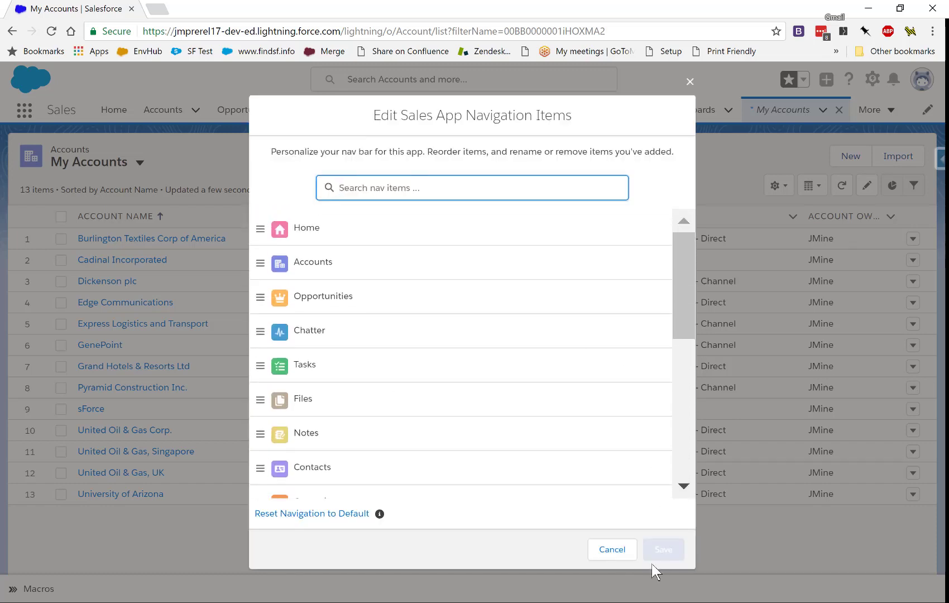
left_click(611, 549)
Step: Try to move the temporary My Accounts tab along the navigation bar, and recheck the Sales app navigation items for it
left_click_drag(781, 110, 251, 114)
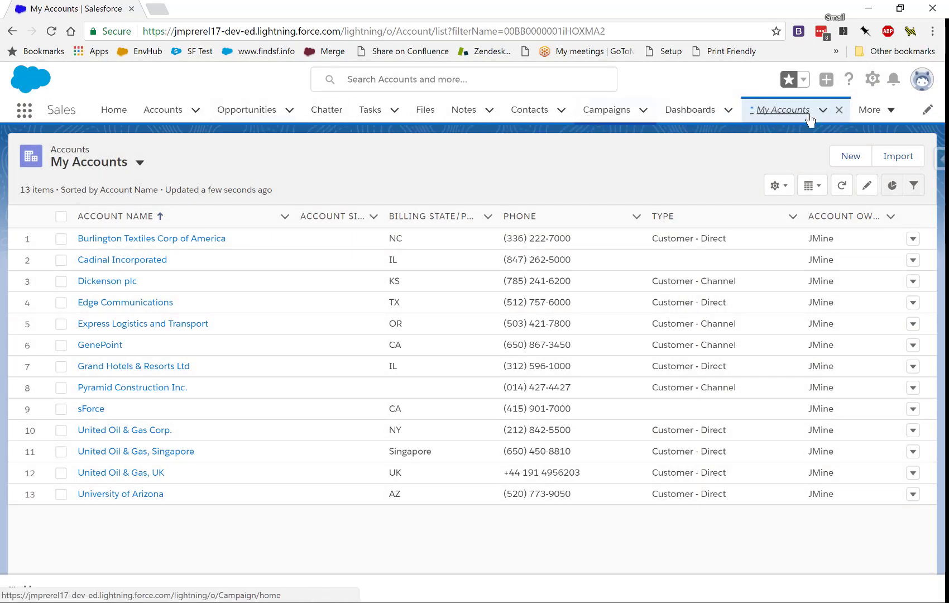
left_click(926, 109)
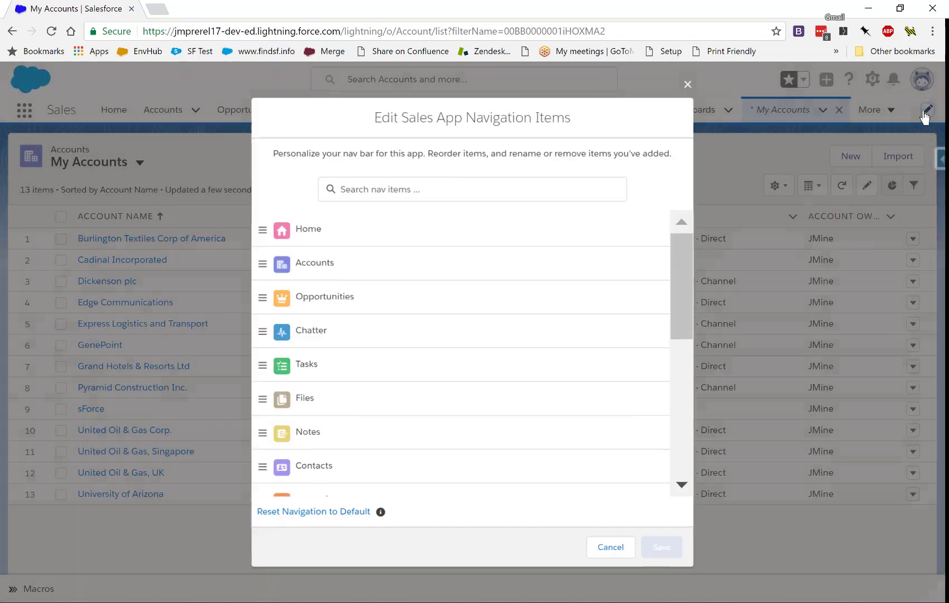
scroll(430, 342, "down", 5)
scroll(430, 342, "up", 5)
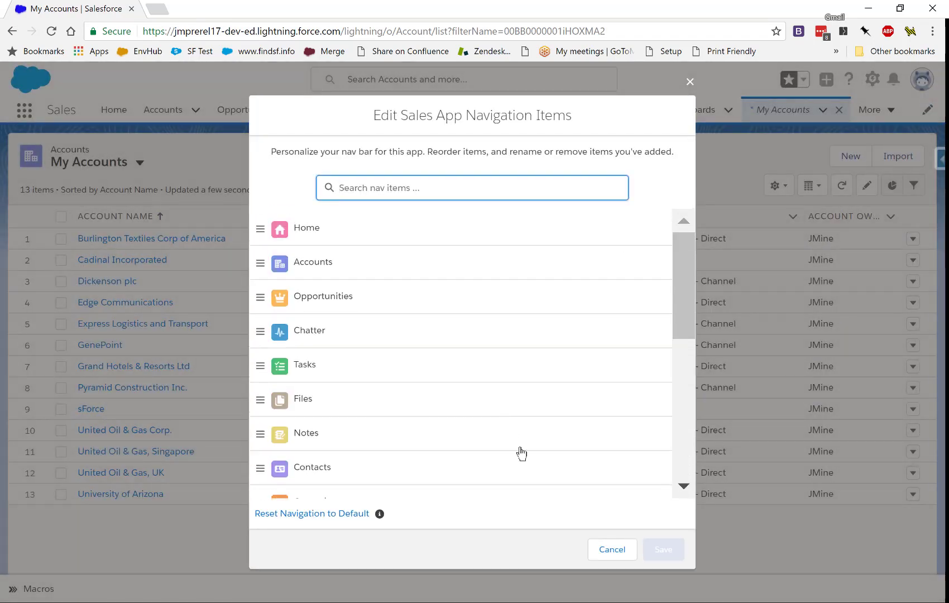
left_click(611, 550)
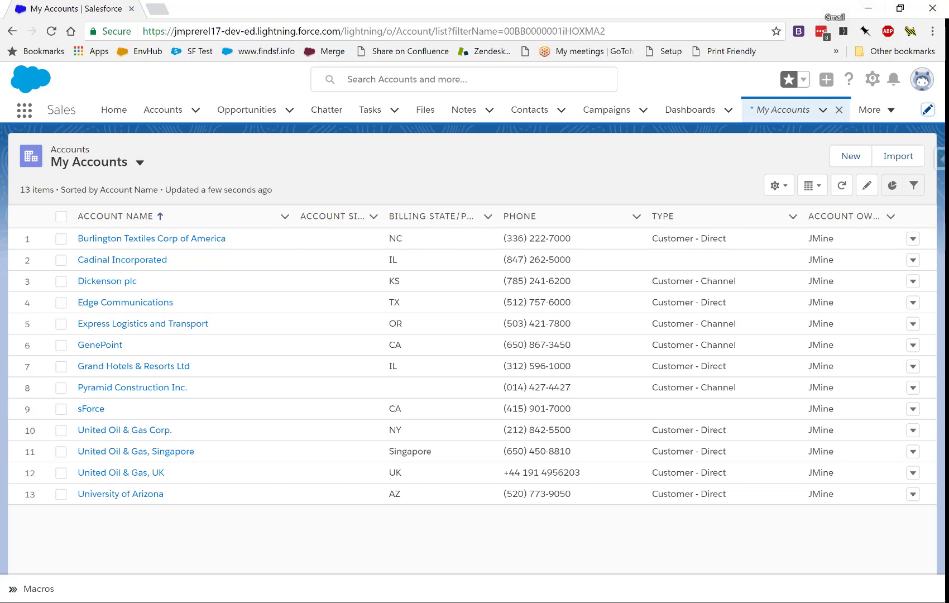
Step: Add the temporary My Accounts tab permanently to the navigation bar
mouse_move(753, 116)
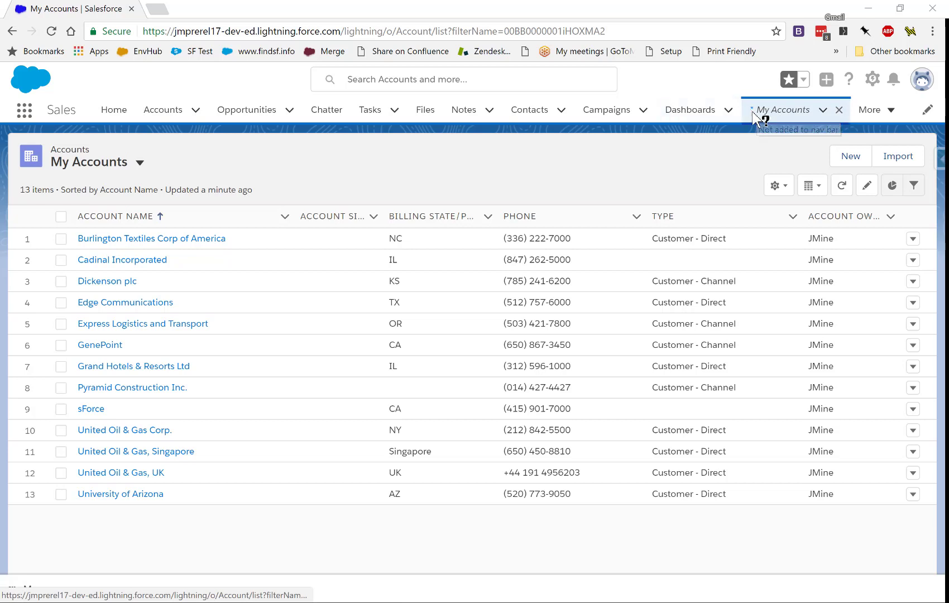
left_click(824, 113)
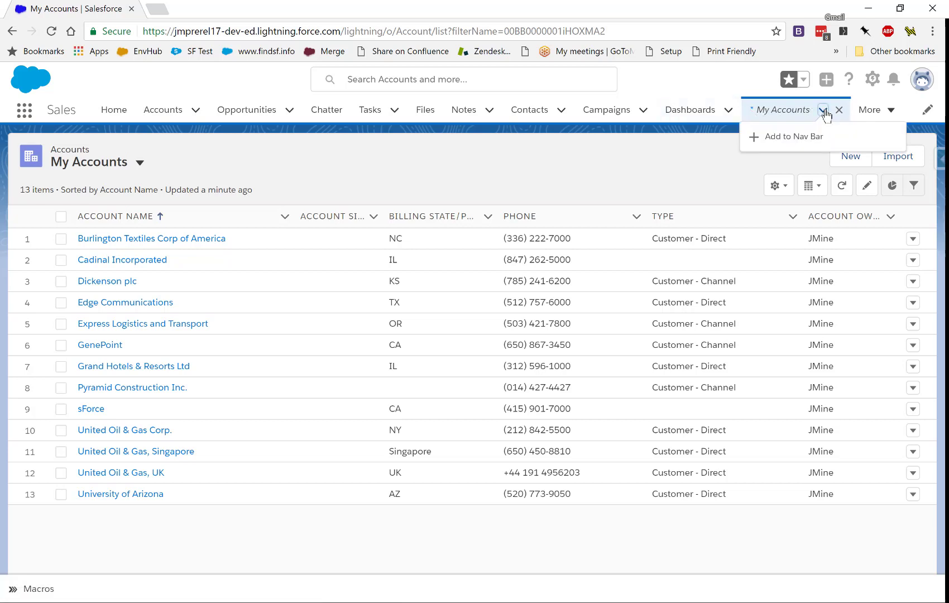
left_click(784, 139)
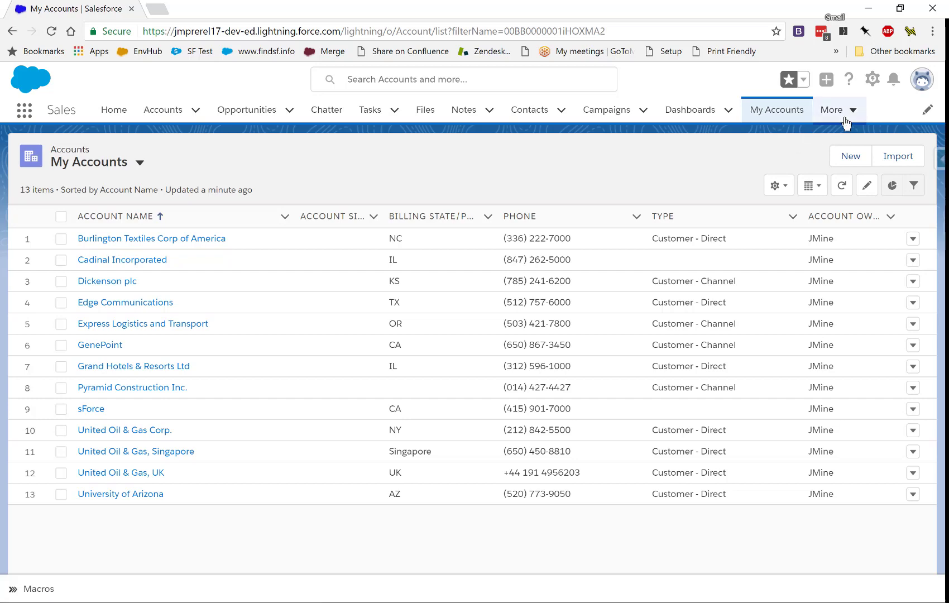
Step: Move My Accounts between Accounts and Opportunities in the Sales app navigation items and save the order
left_click(927, 112)
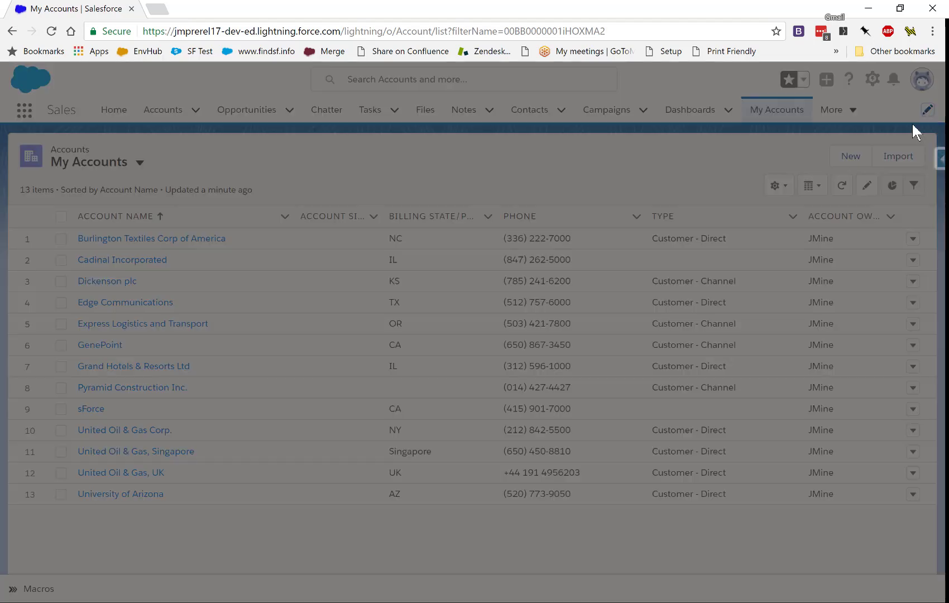
scroll(406, 368, "down", 5)
scroll(403, 381, "down", 2)
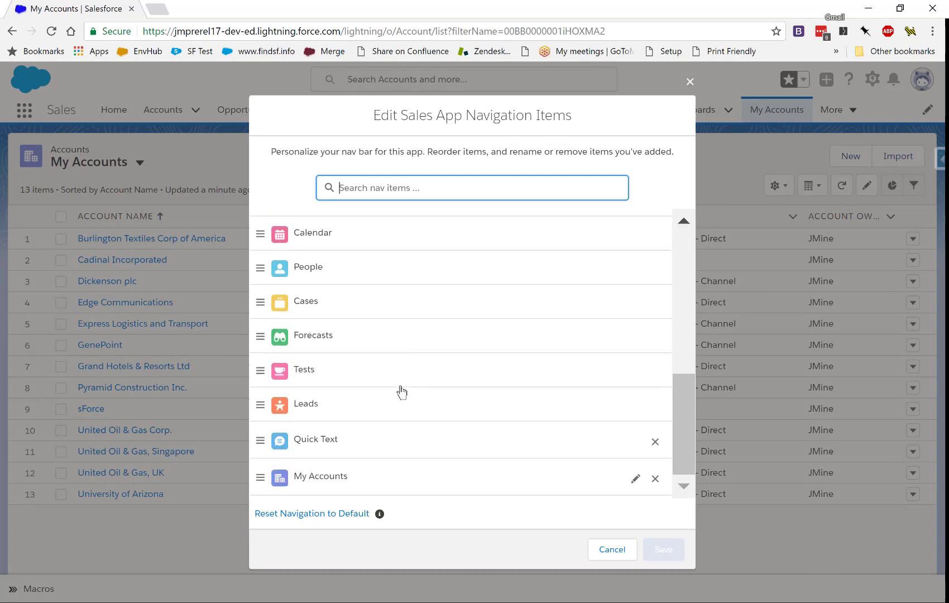
left_click_drag(316, 484, 327, 254)
scroll(330, 291, "up", 5)
scroll(335, 335, "down", 3)
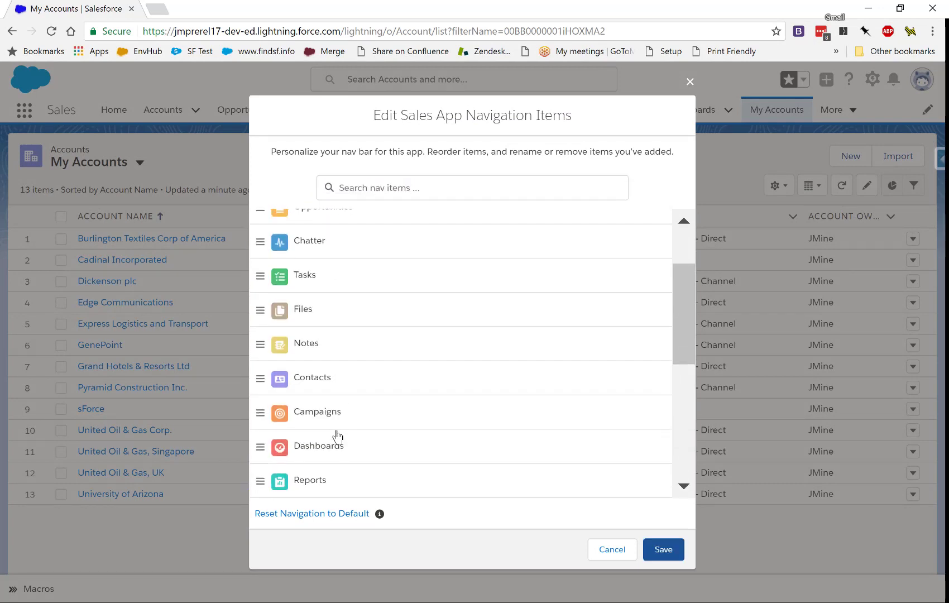
left_click_drag(326, 451, 324, 285)
left_click_drag(314, 326, 296, 297)
left_click(664, 550)
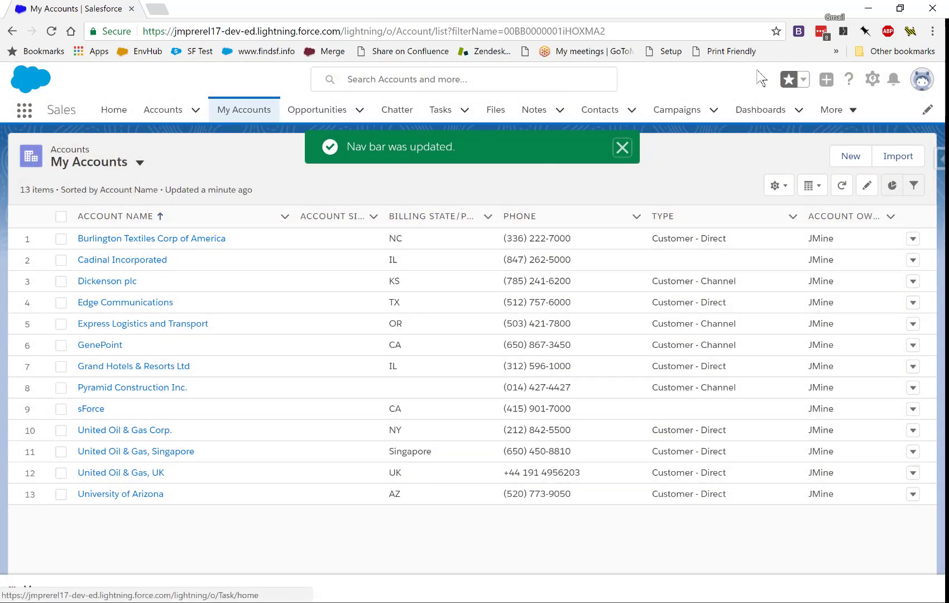
Step: Go to Chatter and reopen the My Accounts list view from the favorites
left_click(395, 111)
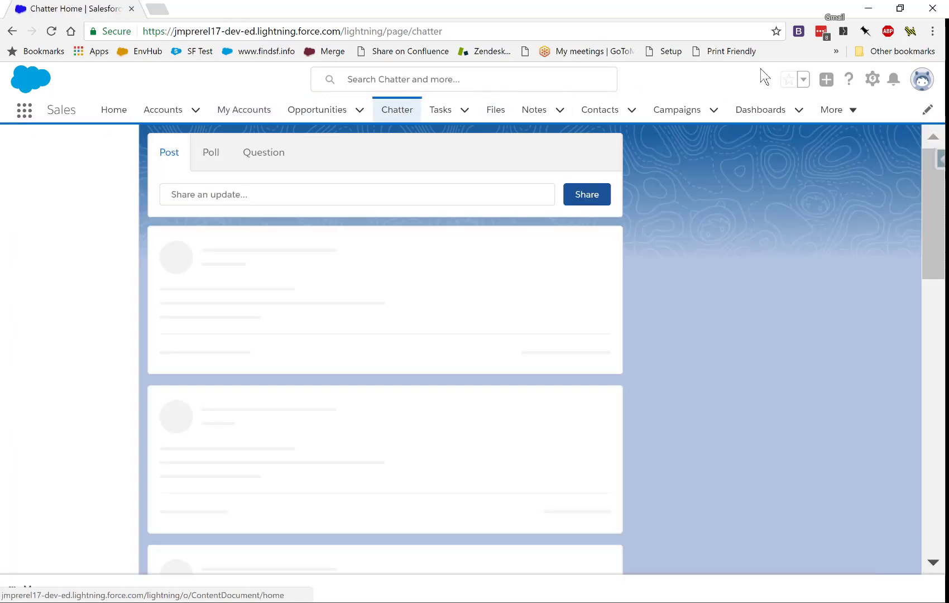
left_click(804, 84)
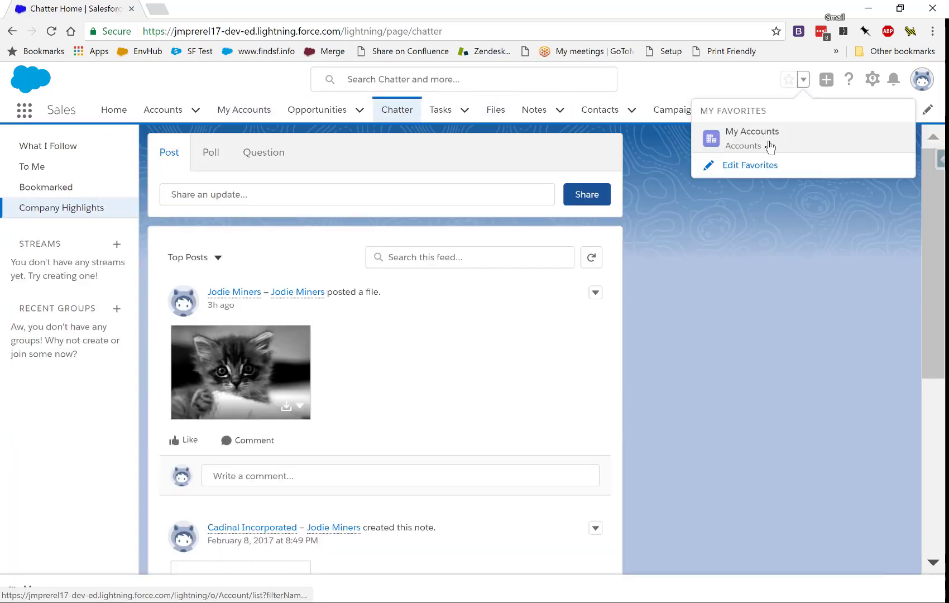
left_click(771, 147)
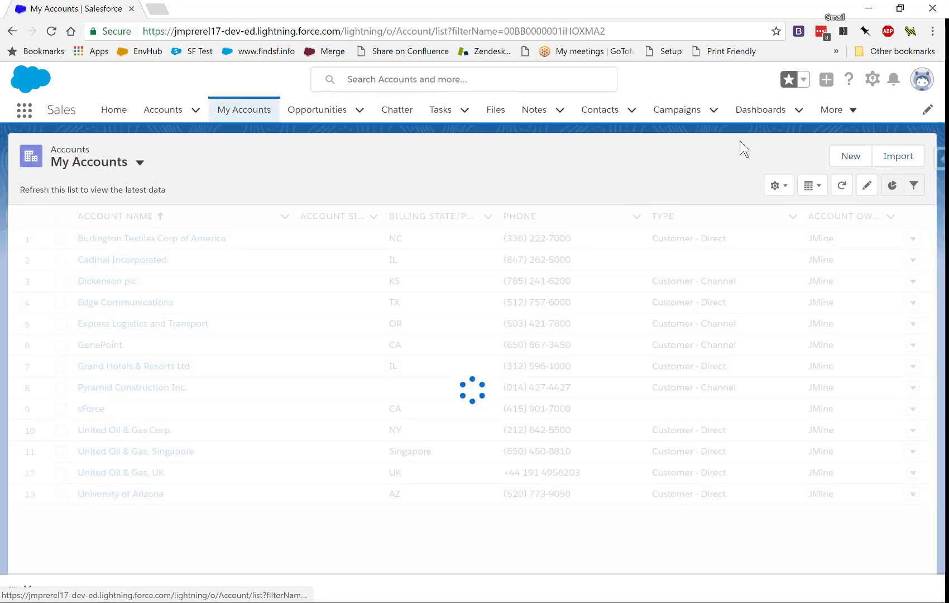
Step: From Opportunities, open My Accounts through the favorites under Accounts and switch the list view to Recently Viewed
left_click(319, 116)
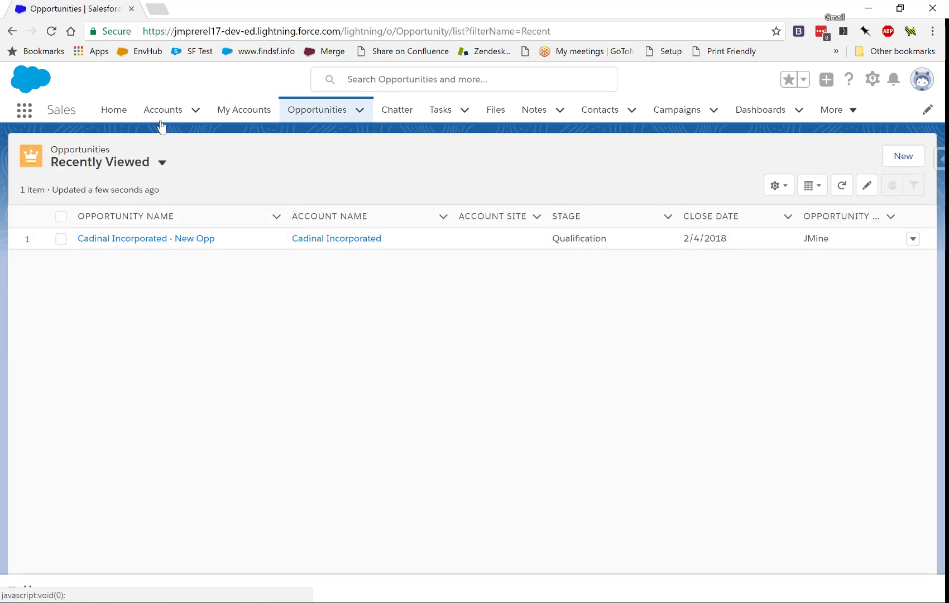
left_click(183, 118)
left_click(198, 114)
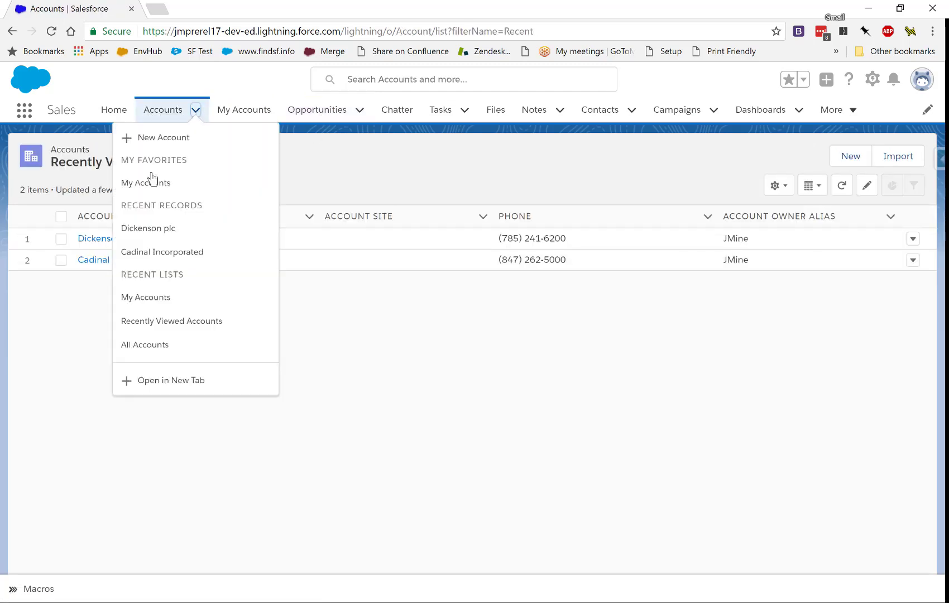
left_click(137, 177)
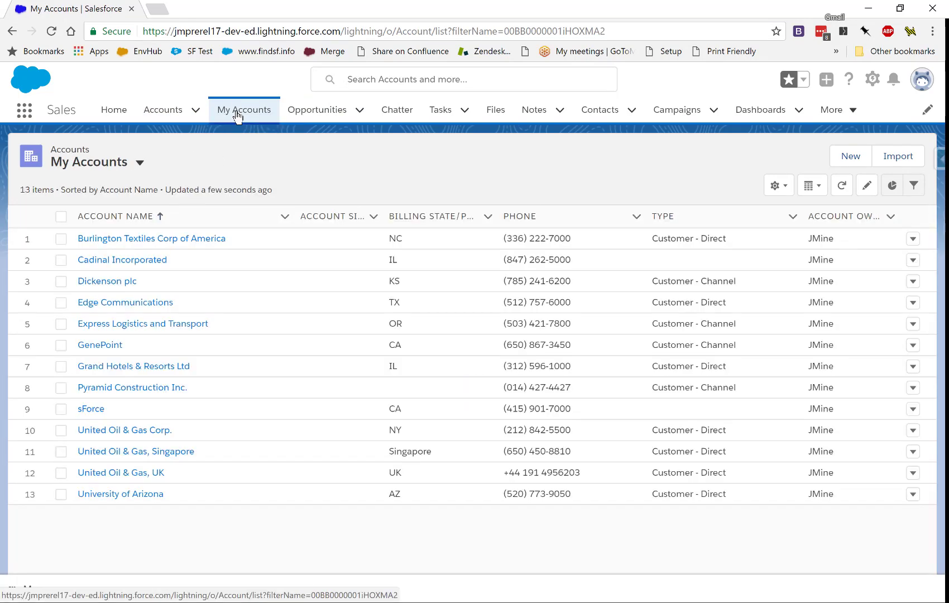
left_click(139, 165)
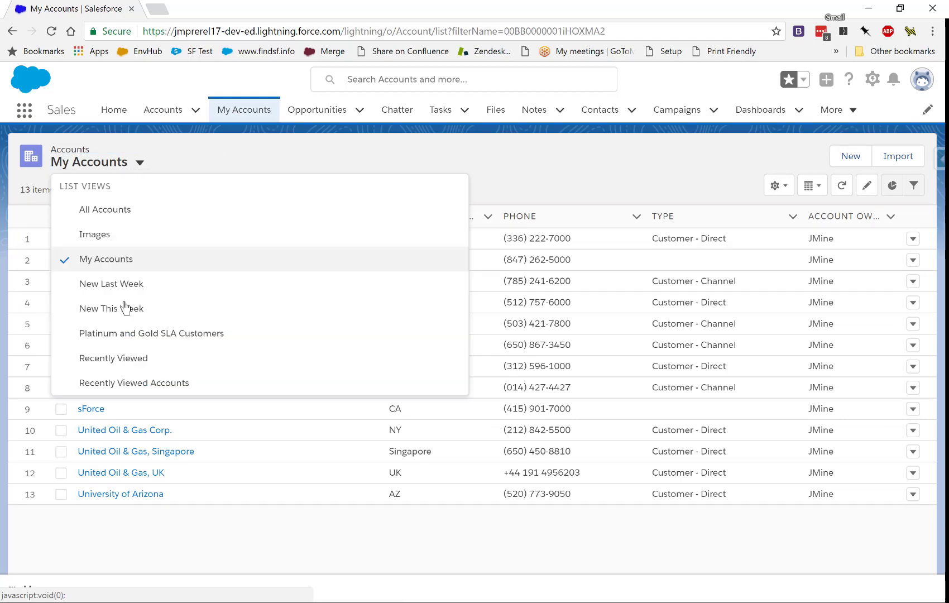
left_click(120, 359)
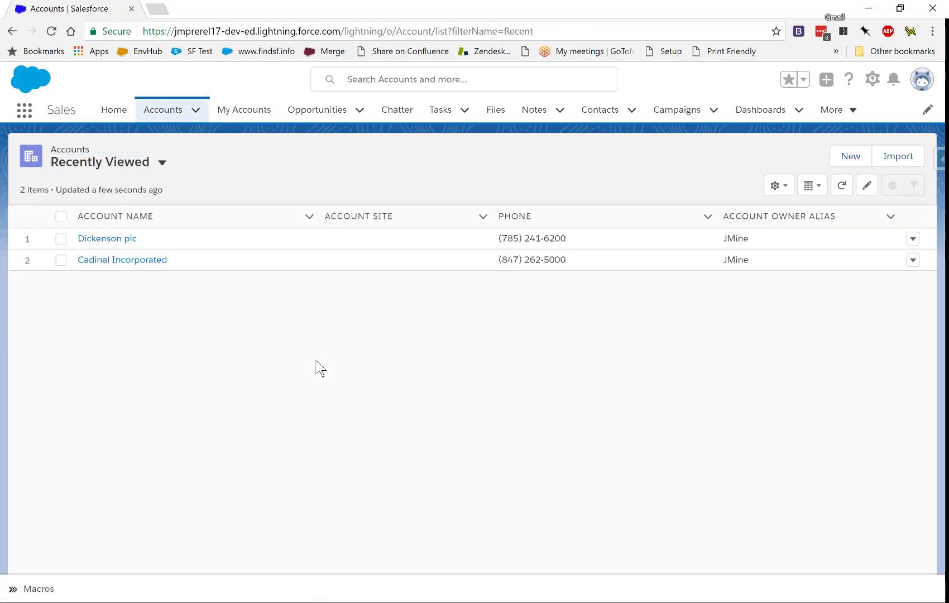
Step: Move Accounts between Groups and Calendar in the Sales app navigation items and save the order
left_click(928, 111)
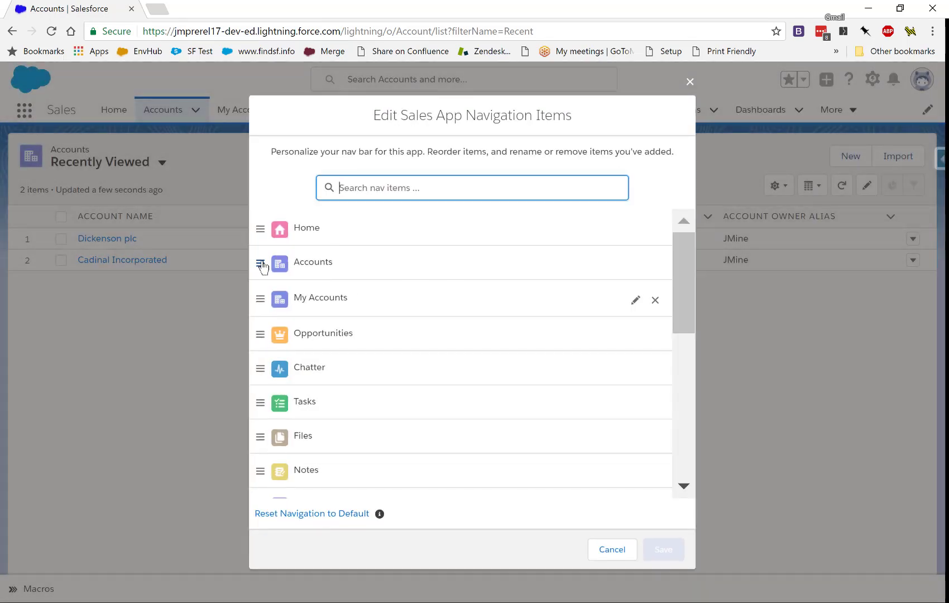
left_click_drag(262, 267, 269, 502)
scroll(601, 447, "down", 2)
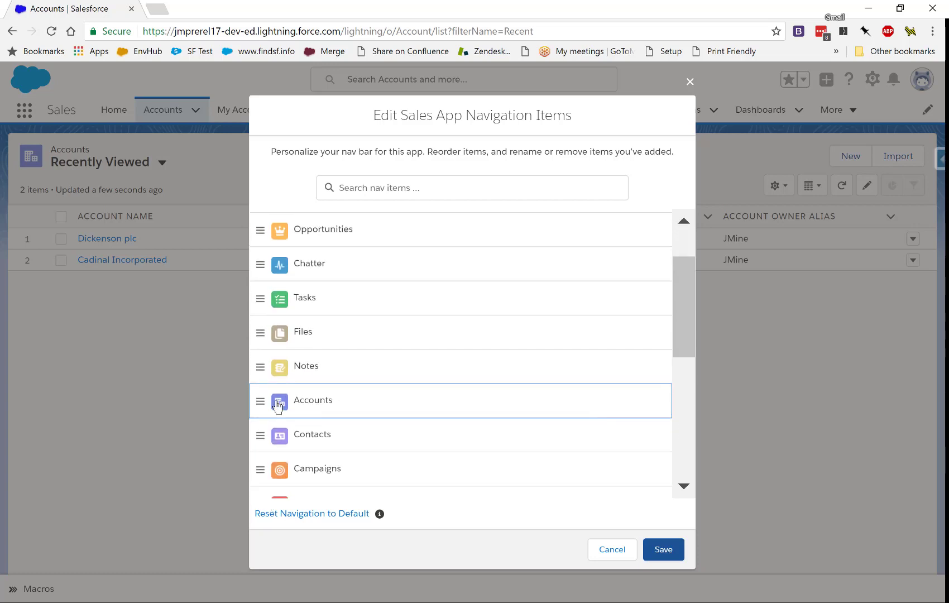
left_click_drag(277, 406, 272, 499)
scroll(291, 455, "down", 2)
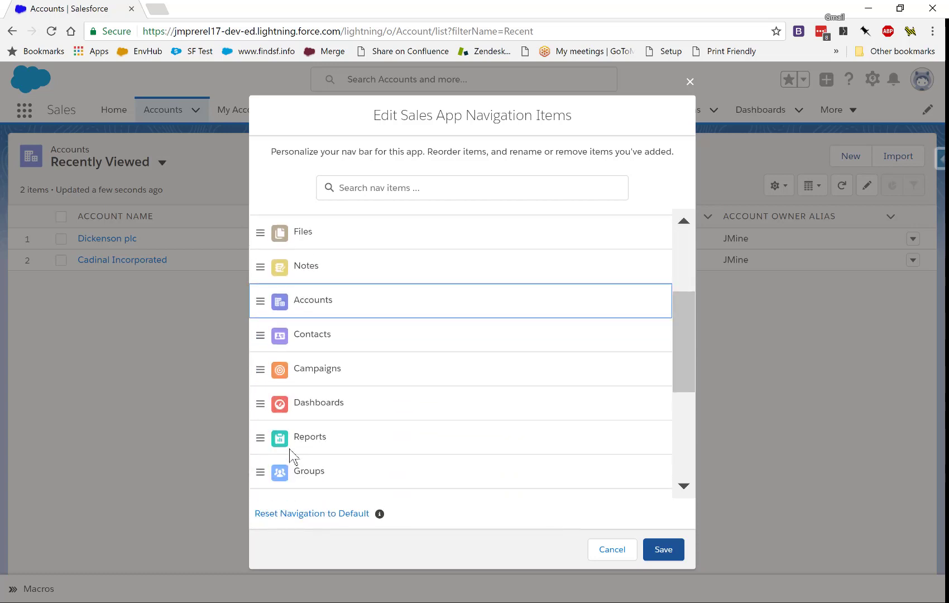
scroll(299, 309, "down", 3)
scroll(298, 333, "up", 3)
left_click_drag(262, 293, 266, 501)
scroll(263, 275, "down", 1)
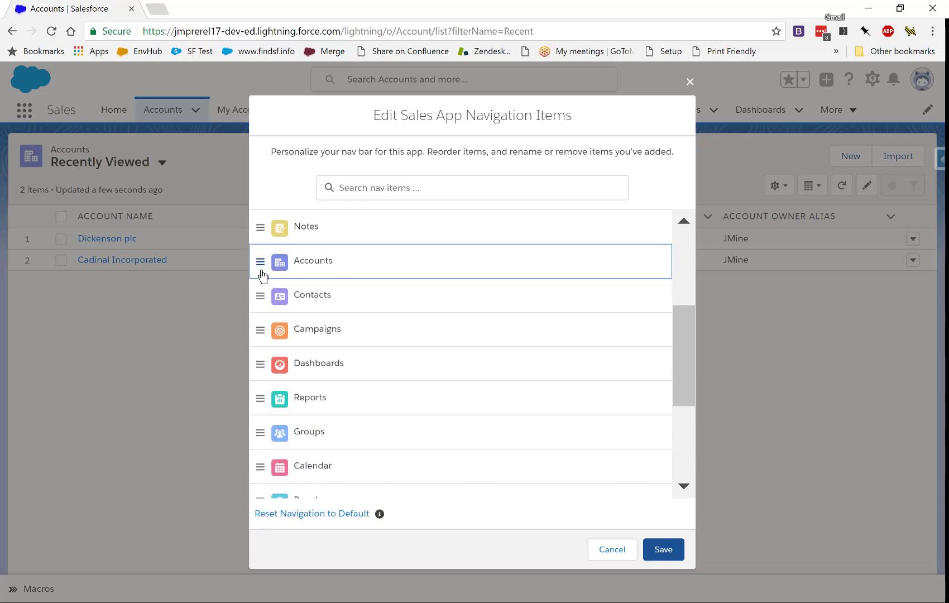
left_click_drag(262, 275, 272, 479)
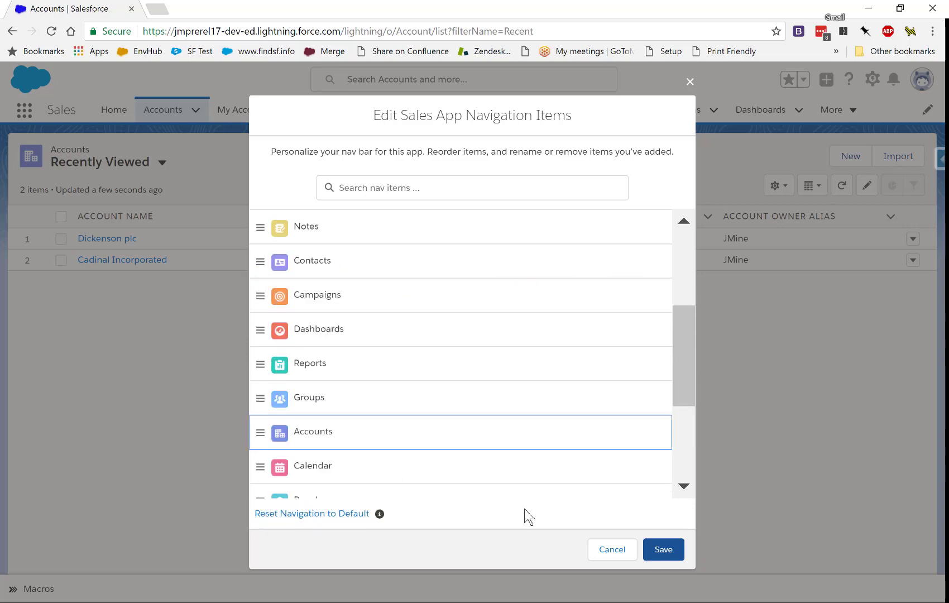
left_click(647, 549)
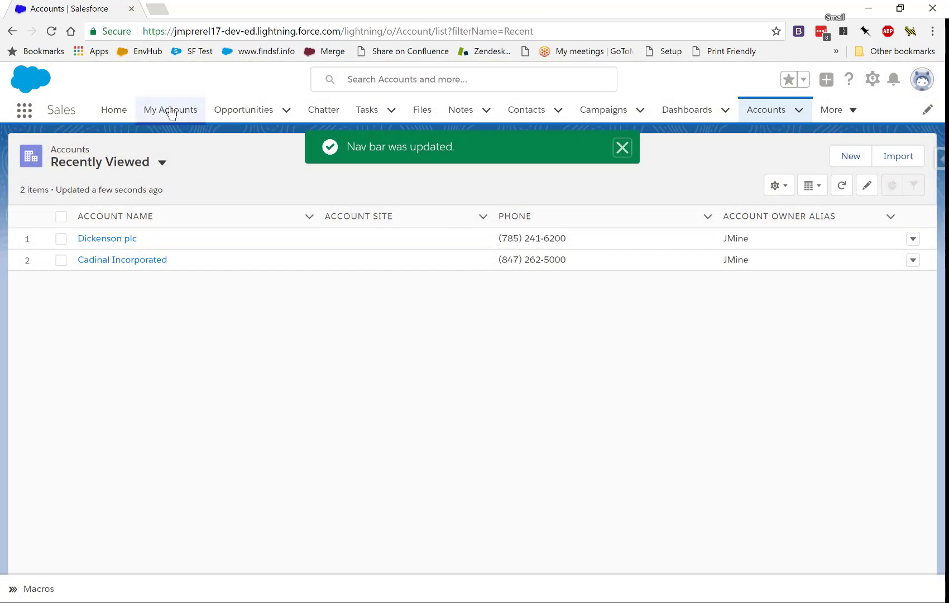
Step: Move Accounts between Leads and Quick Text in the Sales app navigation items and save the order
left_click(926, 110)
scroll(505, 416, "down", 5)
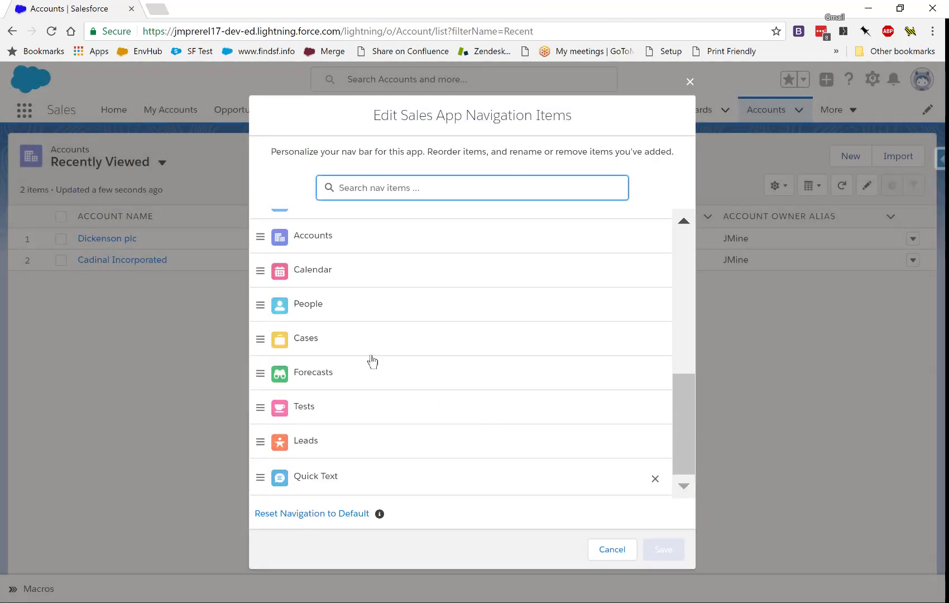
scroll(360, 352, "up", 2)
left_click_drag(265, 311, 264, 500)
scroll(289, 439, "down", 1)
left_click_drag(260, 236, 271, 466)
left_click(669, 549)
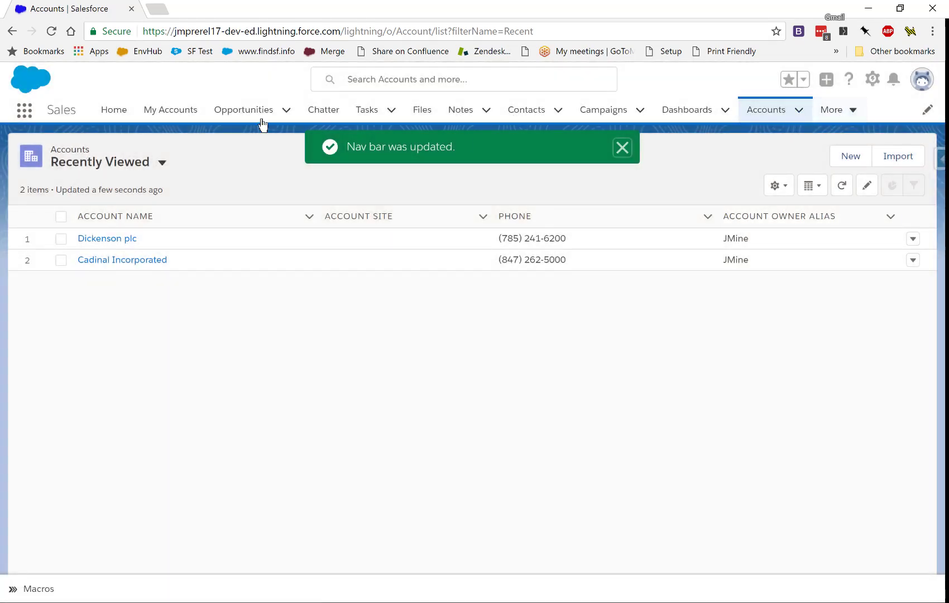
Step: From My Accounts, move Accounts below Quick Text to the end of the Sales app navigation items and save the order
left_click(177, 115)
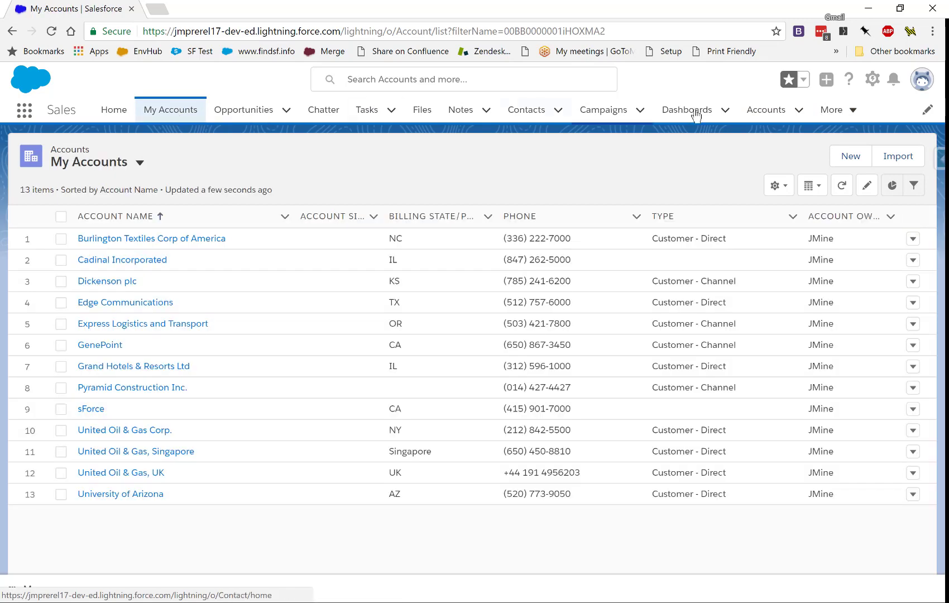
left_click(927, 109)
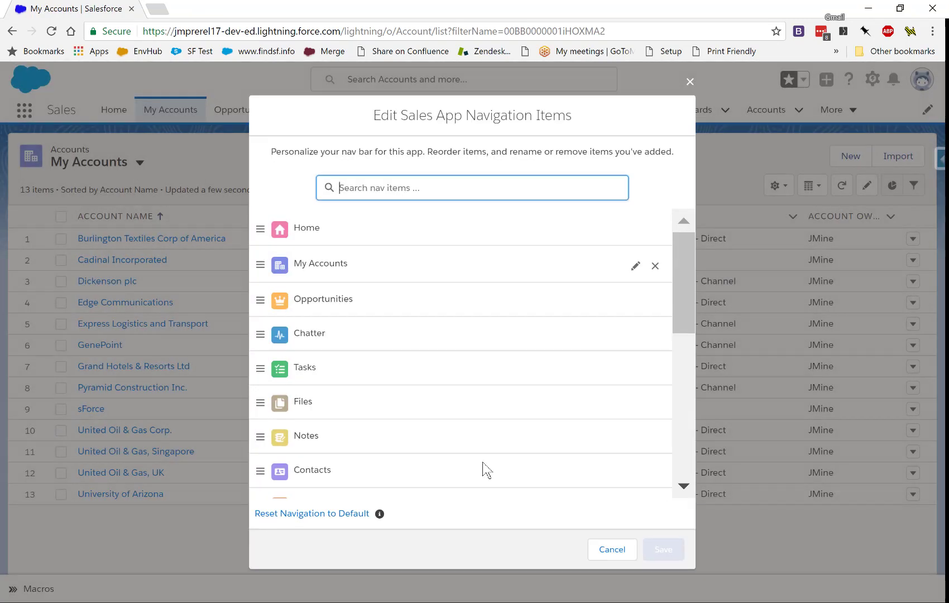
scroll(439, 322, "down", 6)
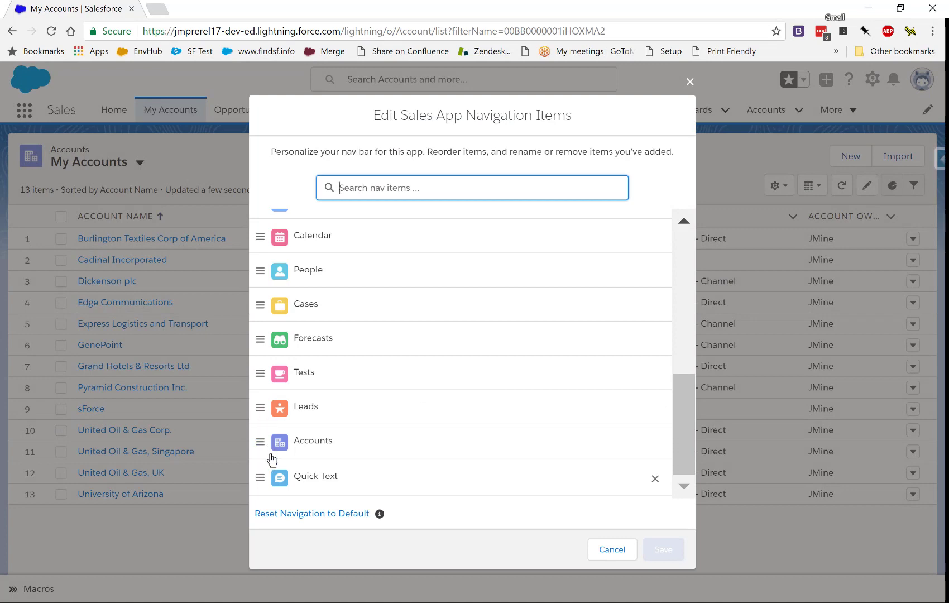
left_click_drag(260, 441, 260, 484)
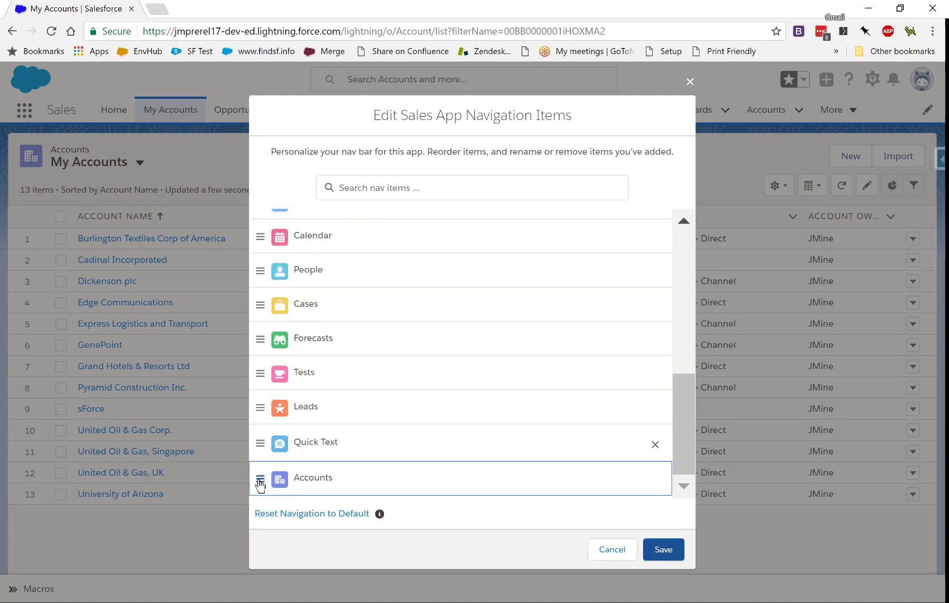
left_click(667, 544)
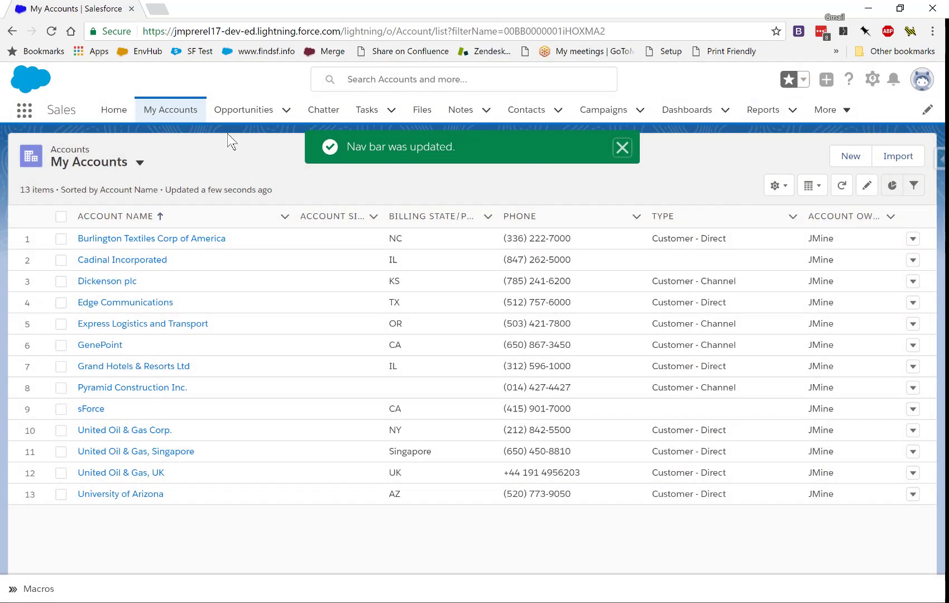
Step: Visit Home, return to My Accounts and open the Burlington Textiles Corp of America record
left_click(846, 113)
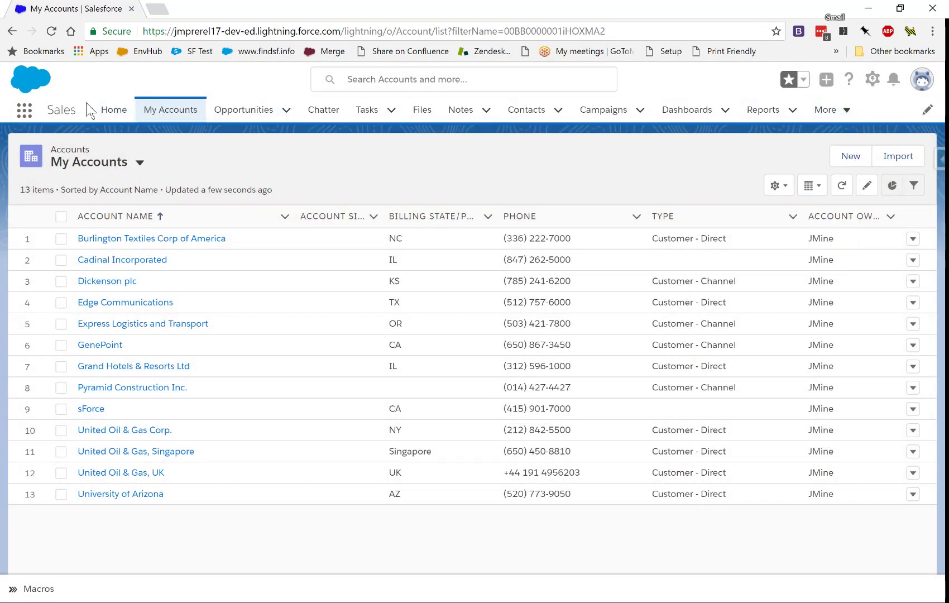
left_click(104, 112)
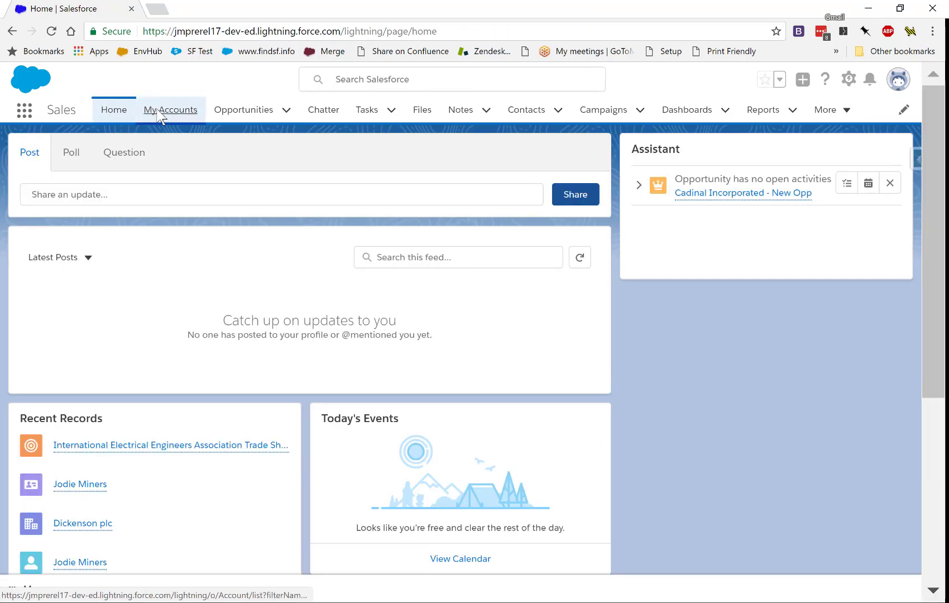
left_click(160, 115)
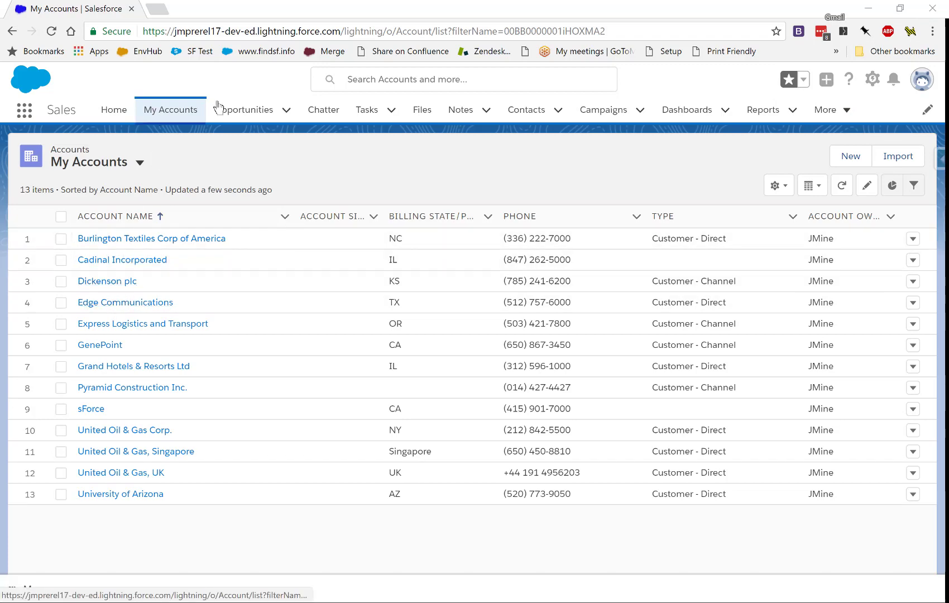
left_click(139, 238)
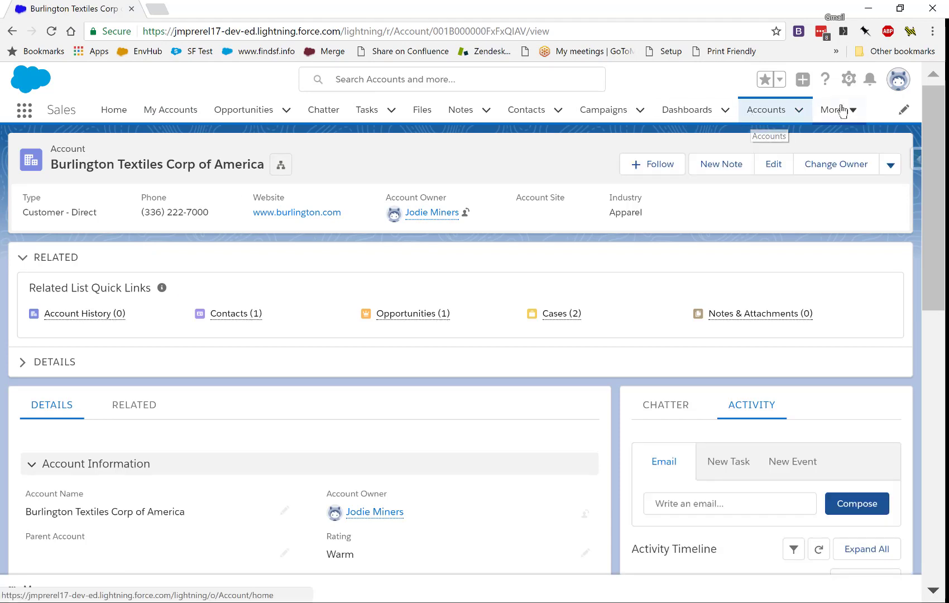
Step: Move Accounts between Home and My Accounts in the Sales app navigation items and save the order
left_click(903, 111)
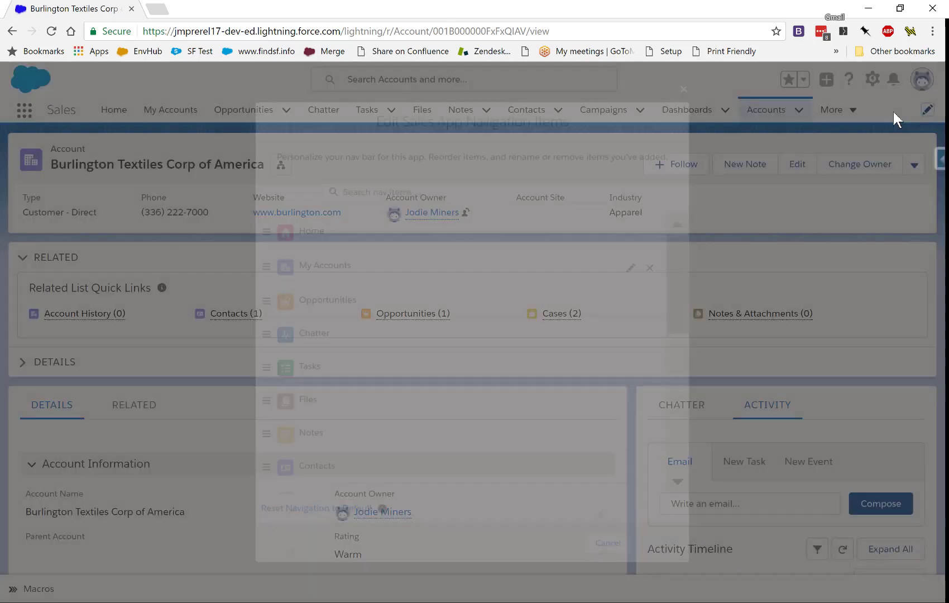
scroll(370, 448, "down", 8)
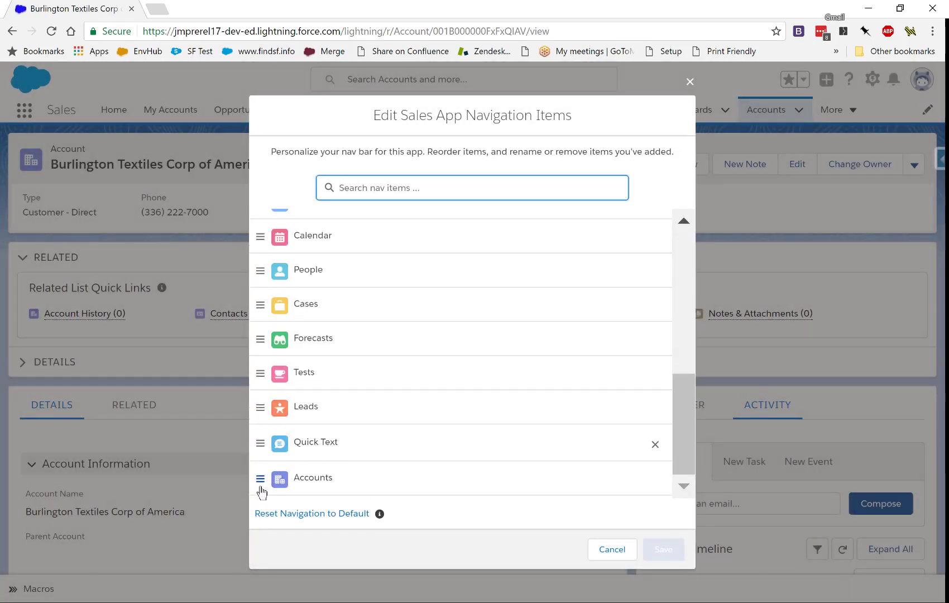
left_click_drag(260, 479, 280, 241)
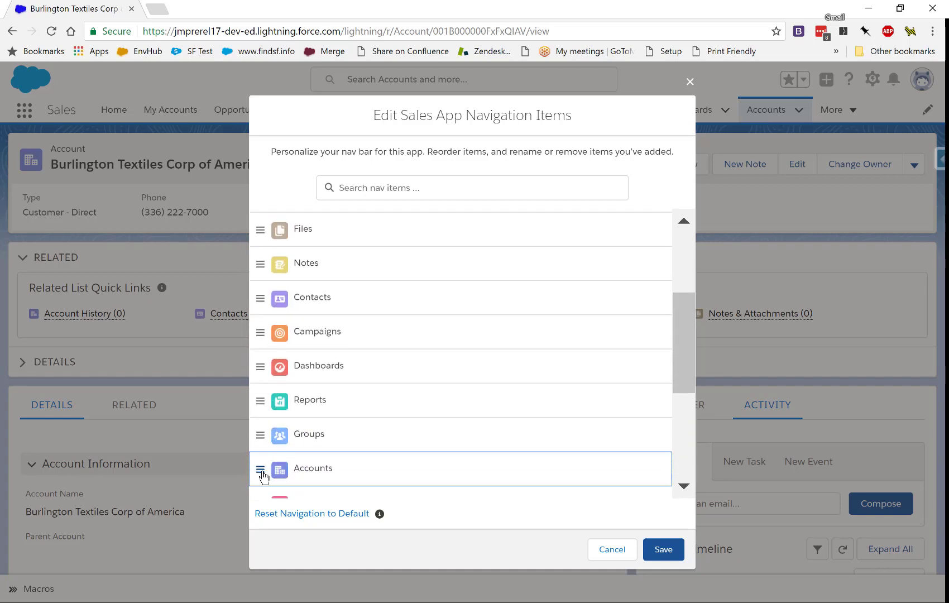
left_click_drag(263, 476, 272, 235)
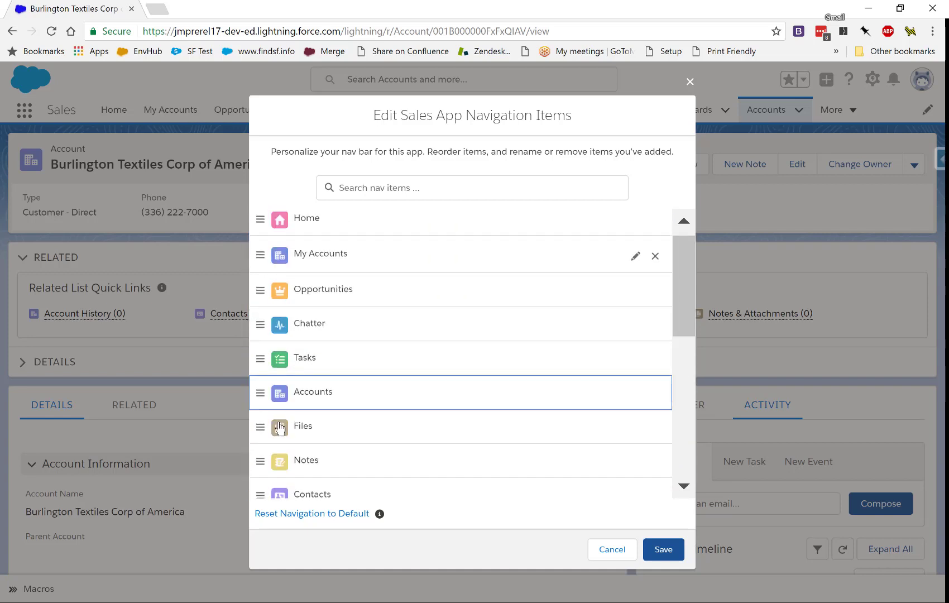
left_click_drag(262, 400, 279, 310)
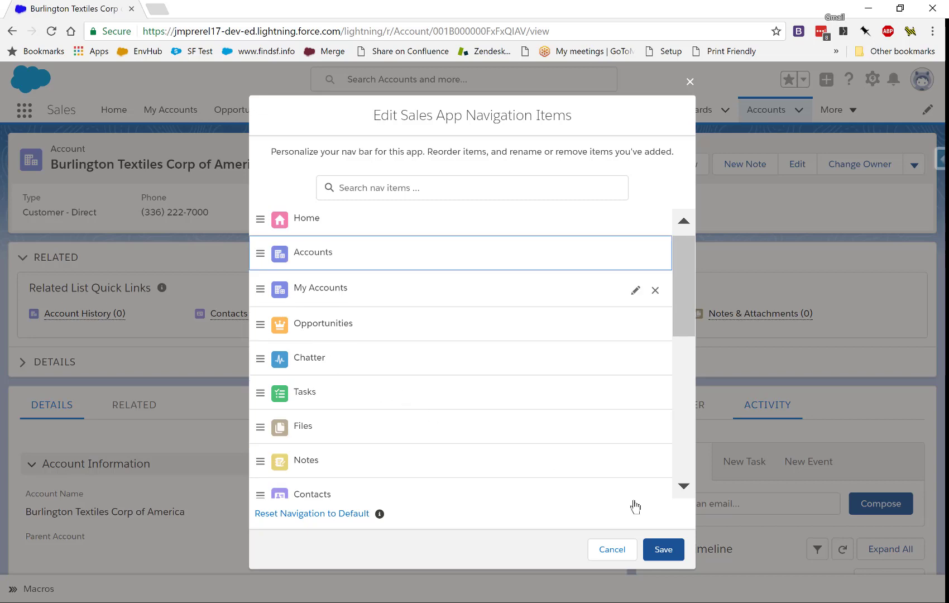
left_click(671, 548)
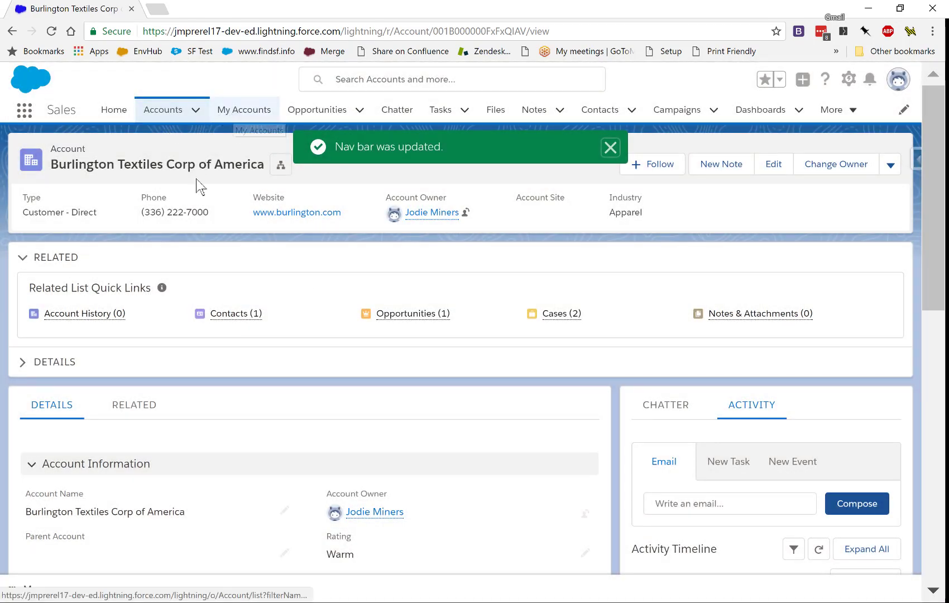
Step: Open Cadinal Incorporated from My Accounts and keep it open in a new temporary navigation tab
left_click(231, 111)
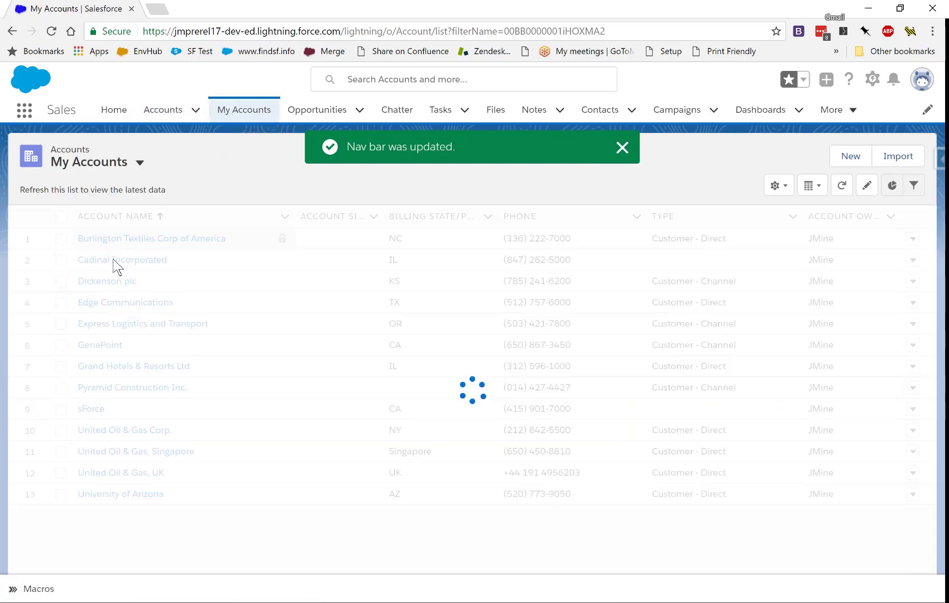
left_click(115, 259)
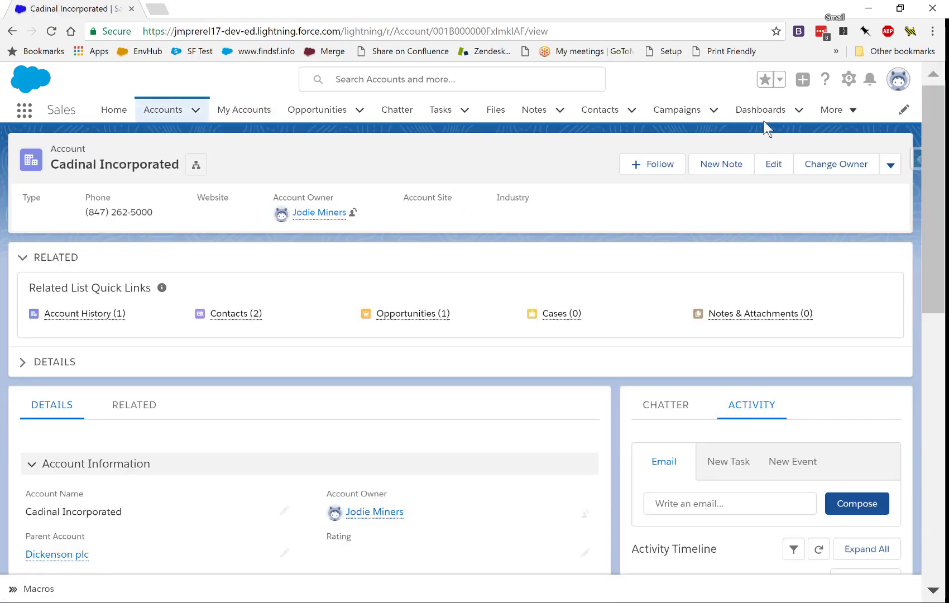
left_click(194, 117)
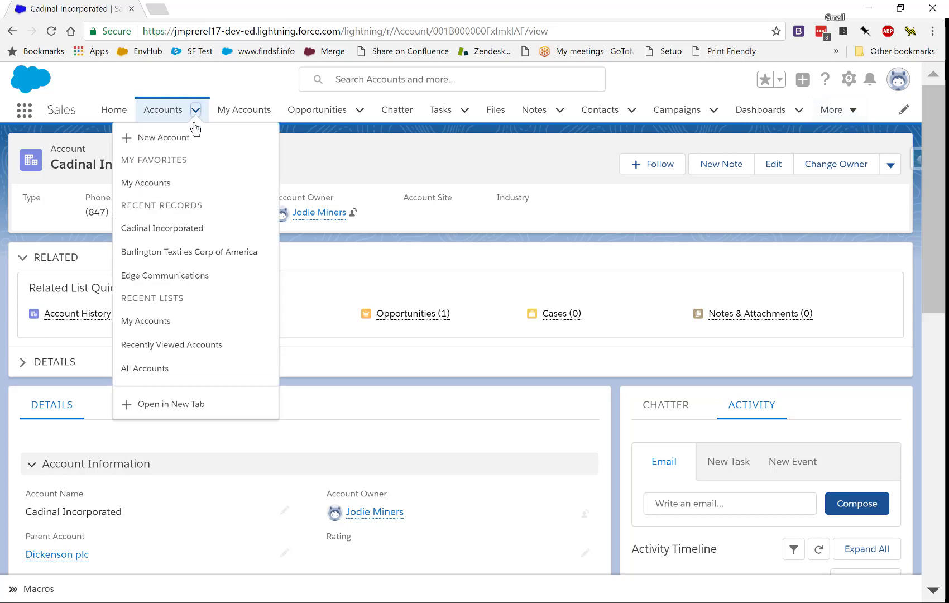
left_click(143, 406)
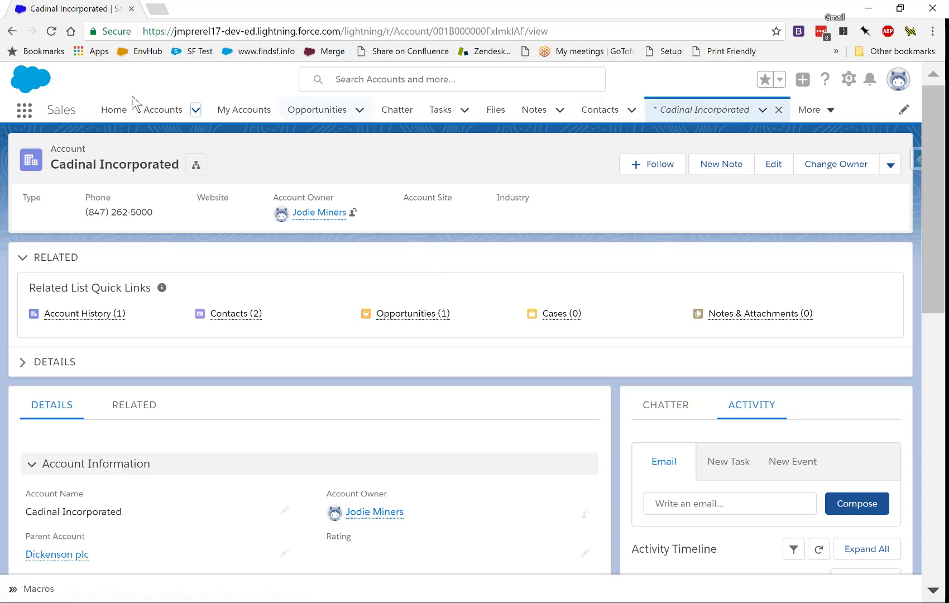
left_click(220, 109)
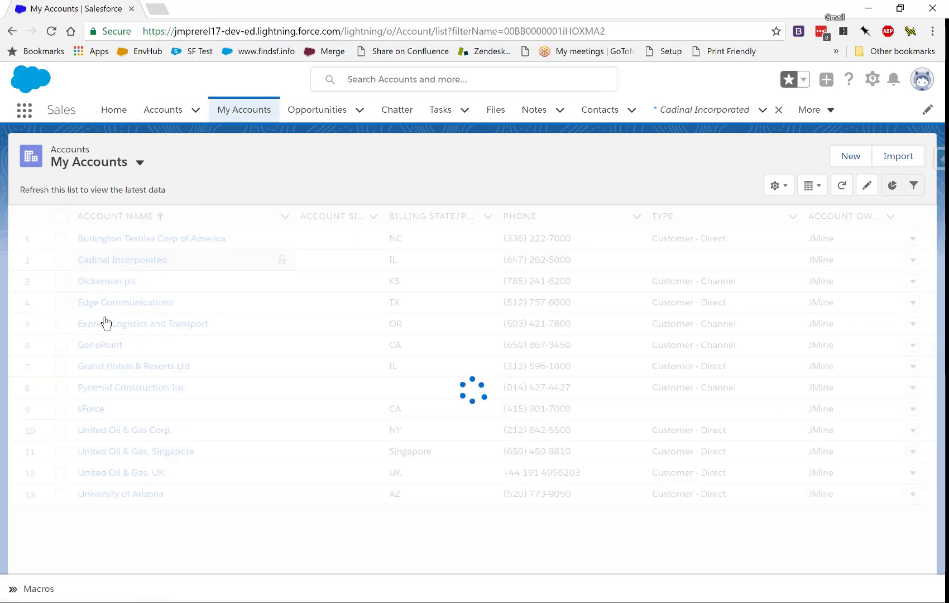
left_click(120, 281)
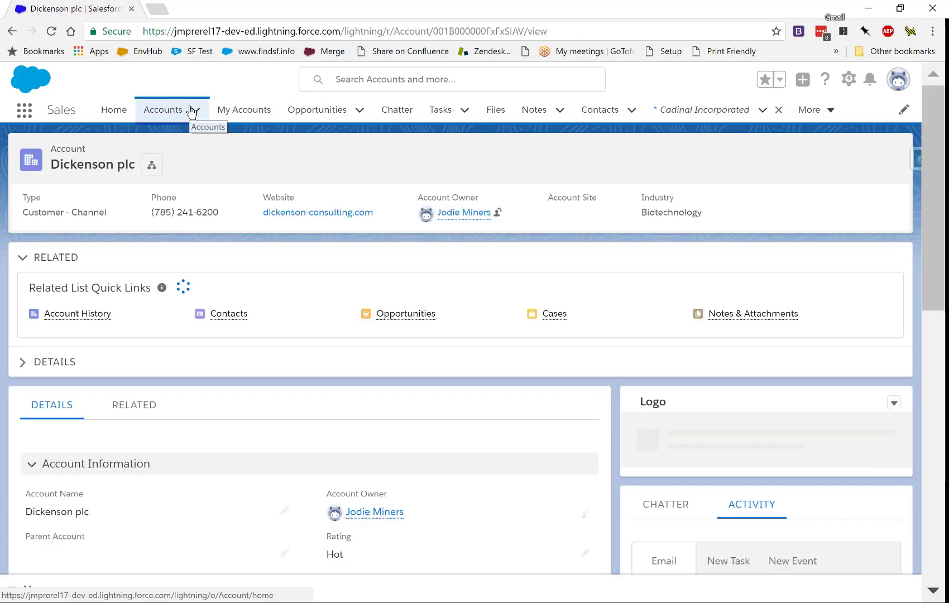
left_click(192, 113)
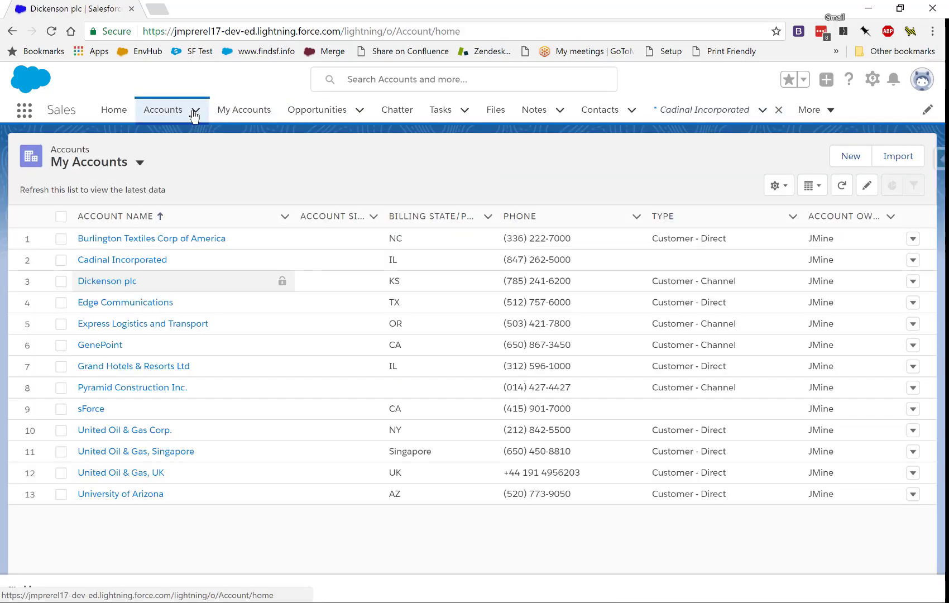
left_click(196, 110)
left_click(148, 415)
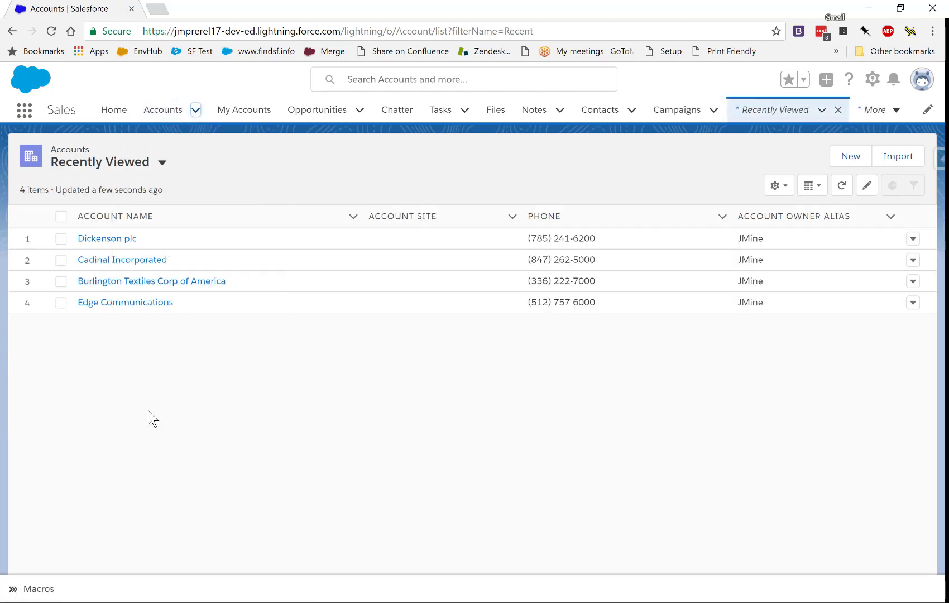
left_click(838, 111)
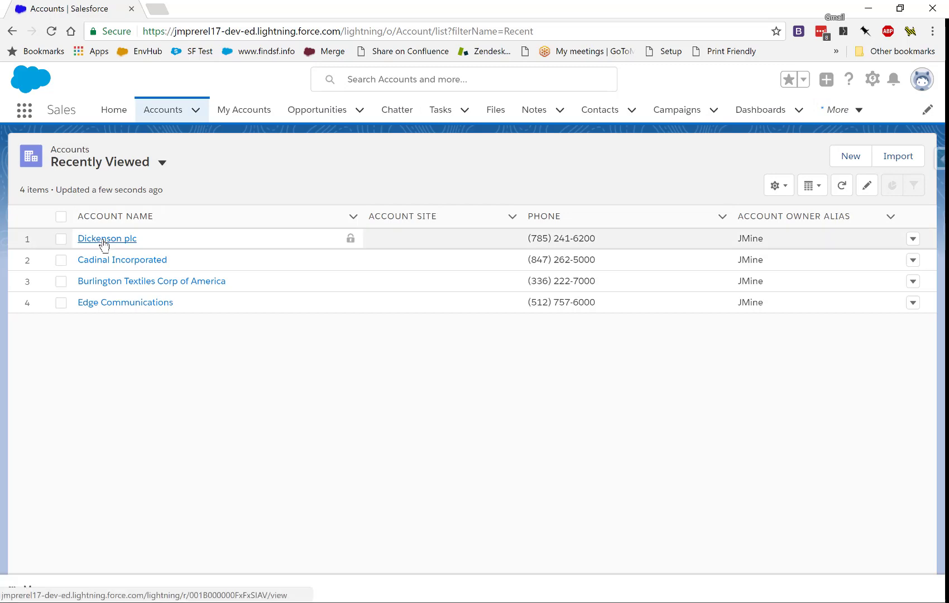
Step: Open Dickenson plc from the recently viewed accounts and keep it open in a new temporary navigation tab
left_click(104, 241)
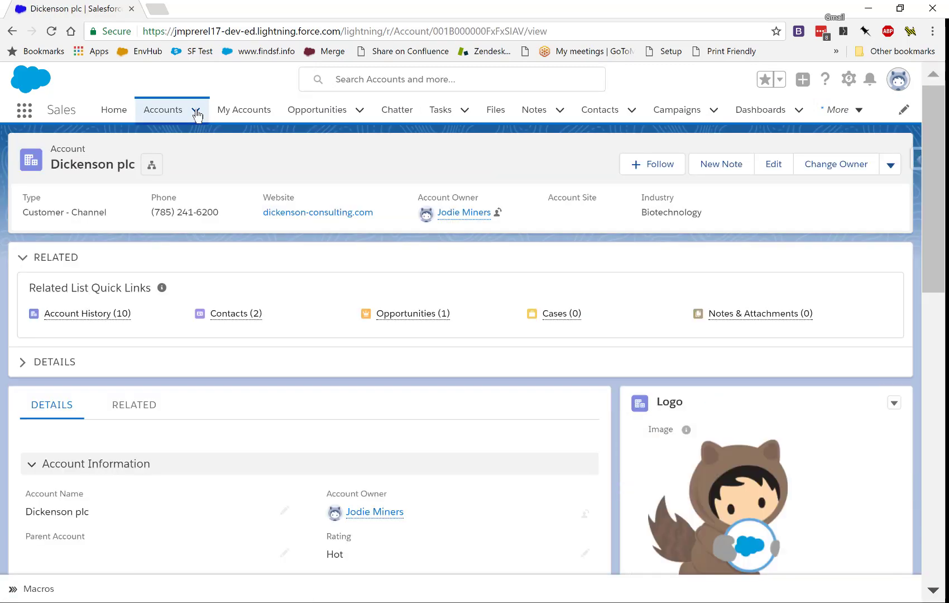
left_click(196, 112)
left_click(170, 404)
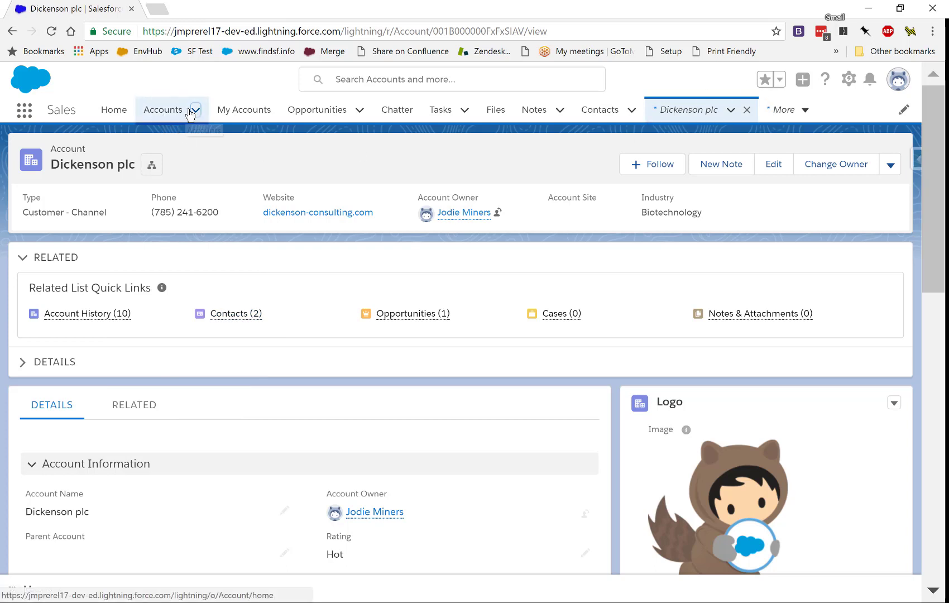
Step: Reopen Cadinal Incorporated from My Accounts and examine the overflow items of the navigation bar
left_click(224, 118)
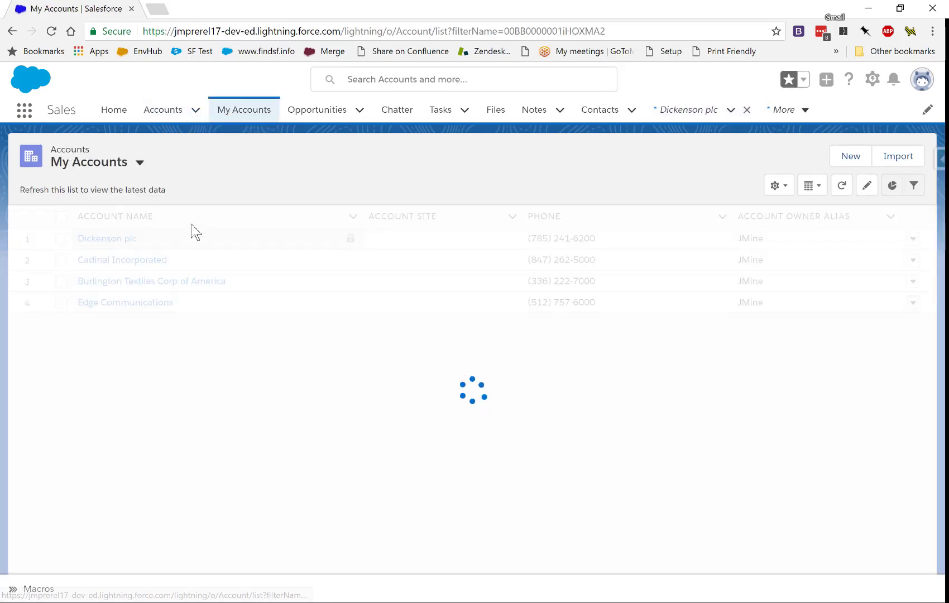
left_click(104, 261)
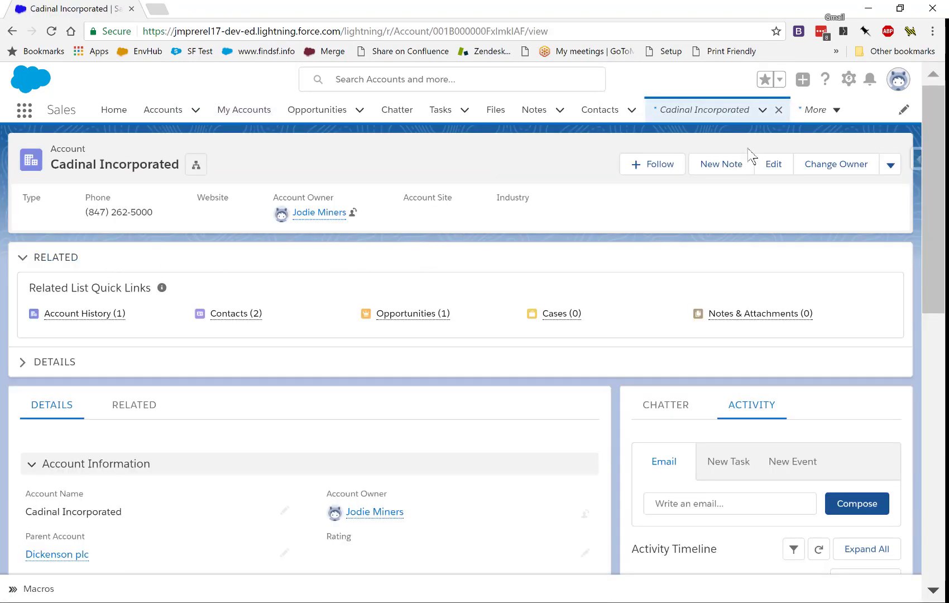
left_click(836, 111)
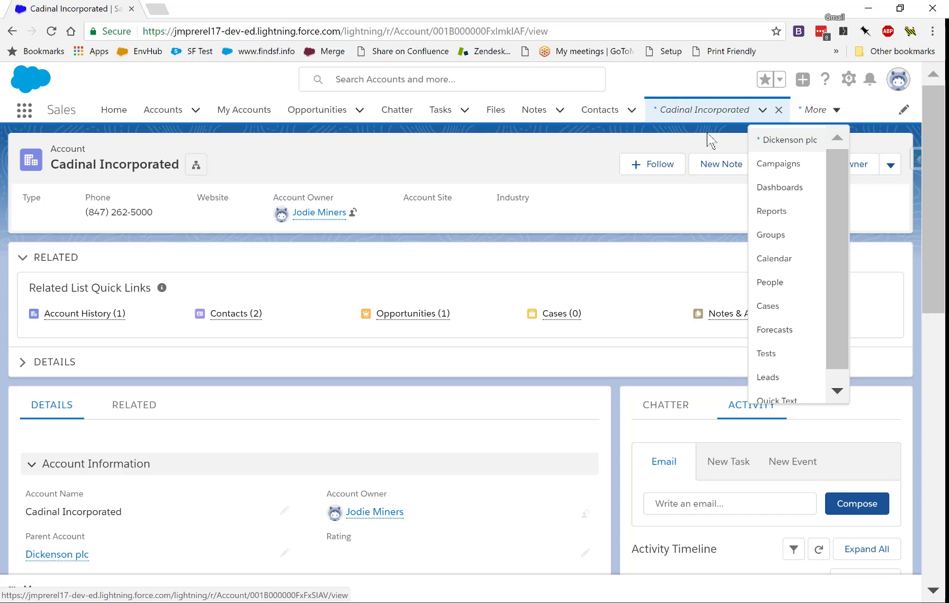
Step: Add the temporary Cadinal Incorporated tab permanently to the Sales navigation bar
left_click(767, 112)
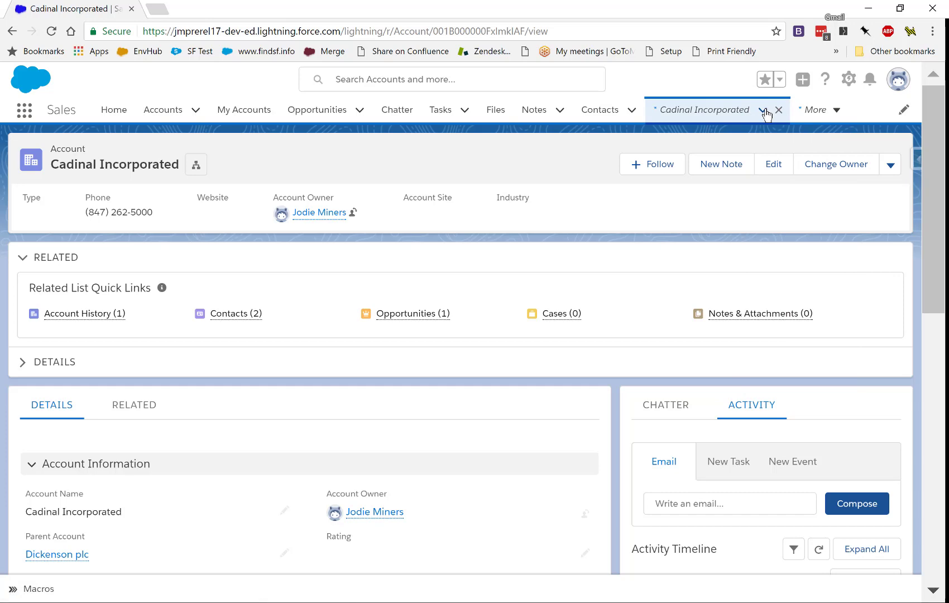
left_click(767, 112)
left_click(737, 136)
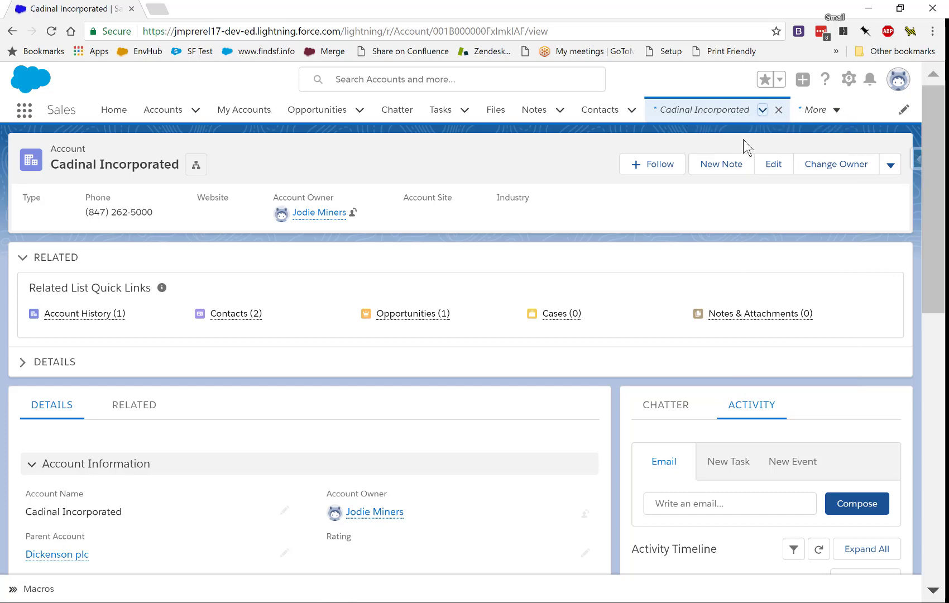
Step: Move Cadinal Incorporated between My Accounts and Opportunities in the Sales app navigation items and save the order
left_click(903, 110)
scroll(366, 377, "down", 7)
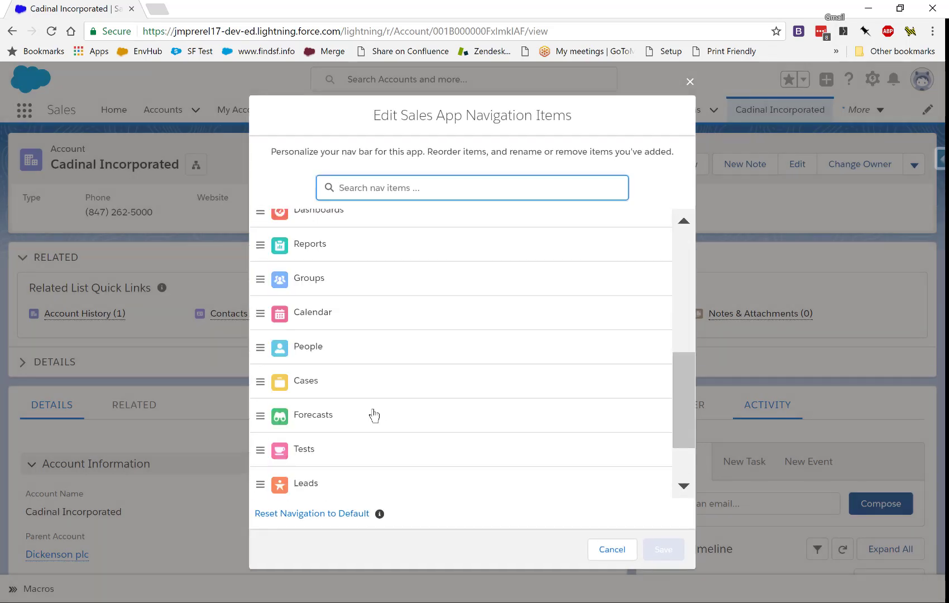
left_click_drag(311, 480, 322, 288)
scroll(339, 396, "up", 5)
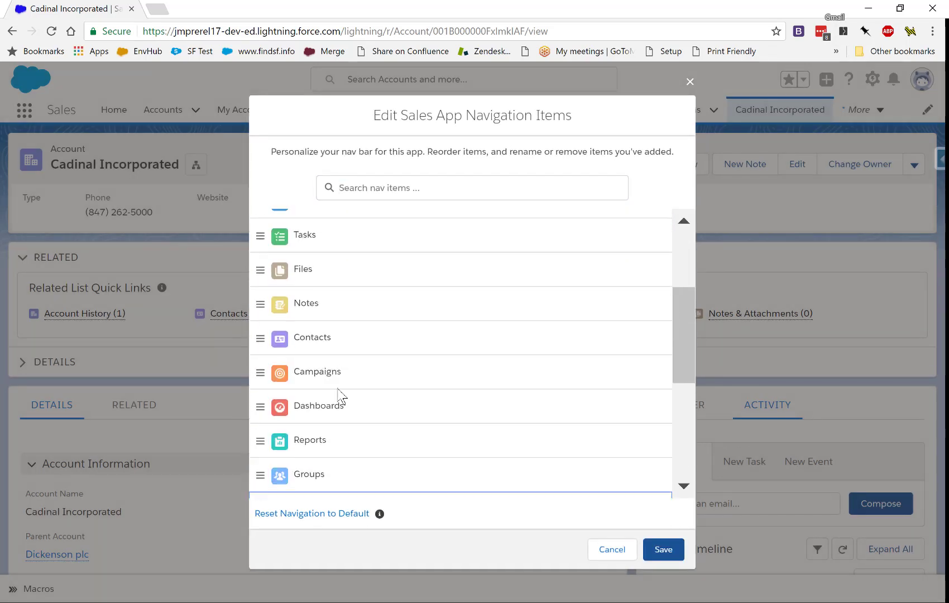
left_click_drag(337, 450, 313, 265)
scroll(327, 345, "up", 3)
left_click_drag(320, 389, 312, 306)
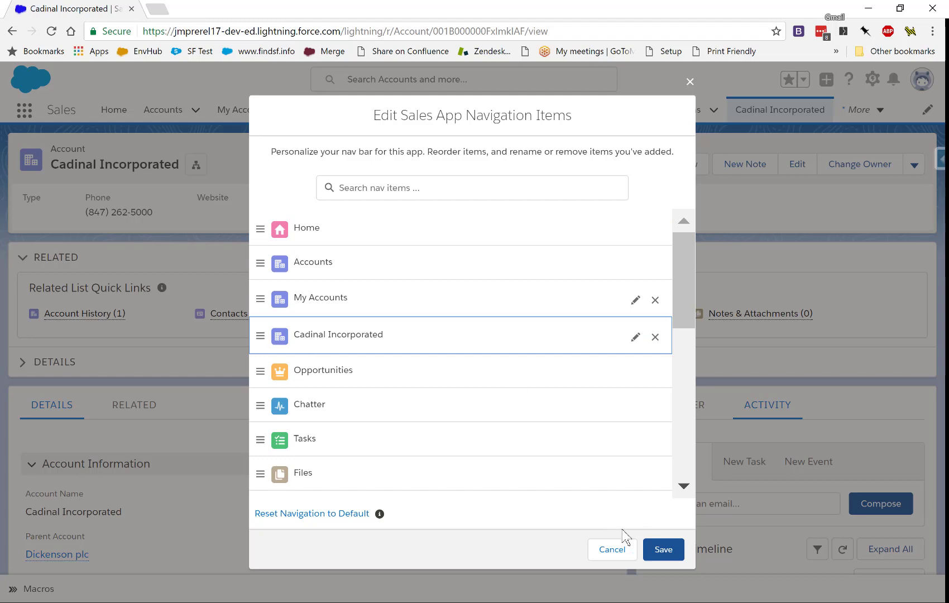
left_click(664, 553)
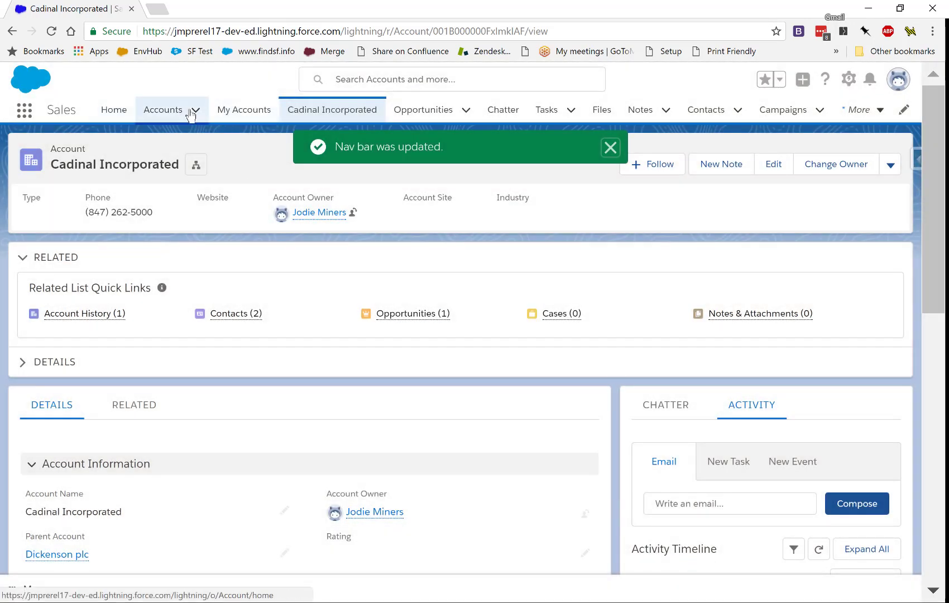
Step: View My Accounts, Cadinal Incorporated and the Accounts list in turn through the navigation bar, returning to Cadinal Incorporated
left_click(227, 115)
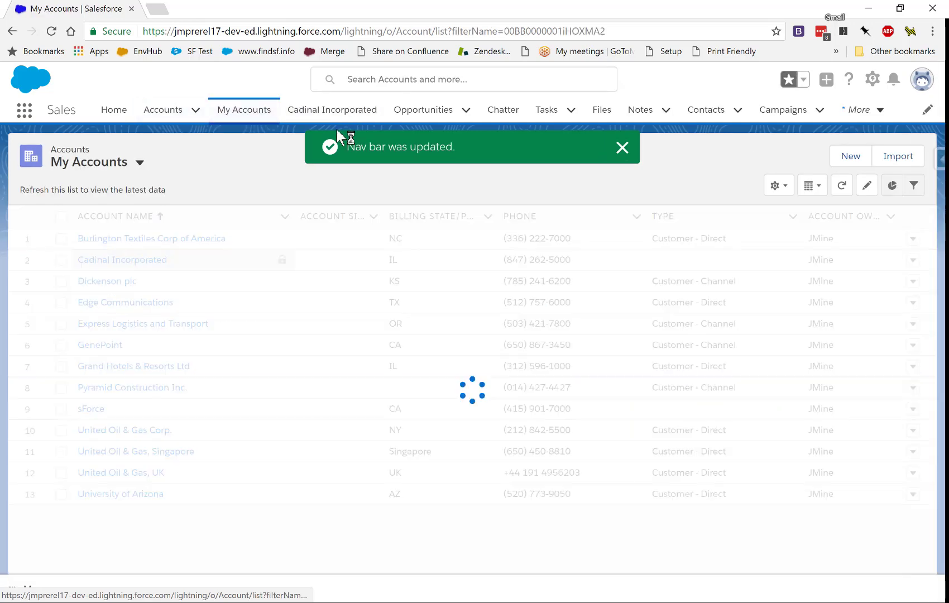
left_click(332, 115)
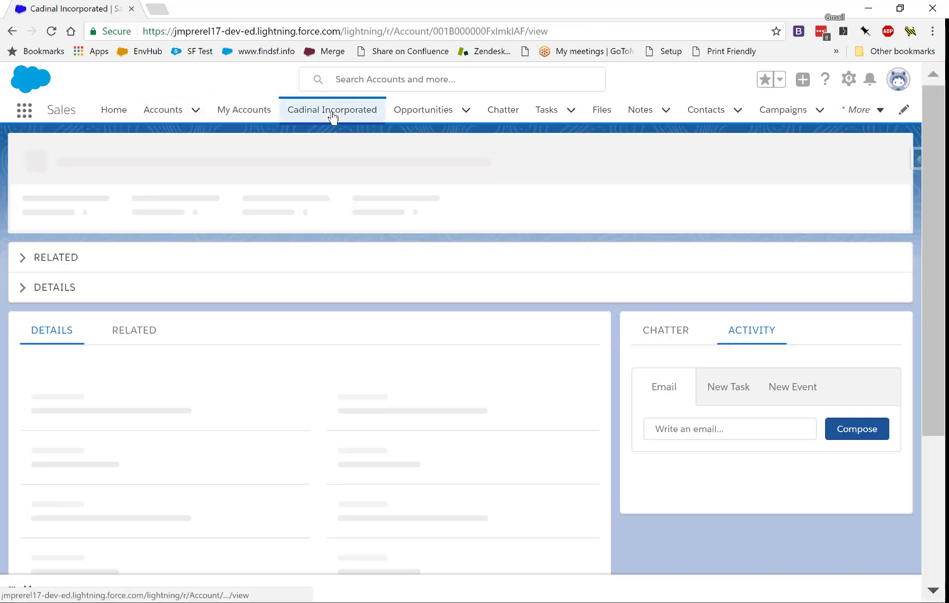
left_click(156, 110)
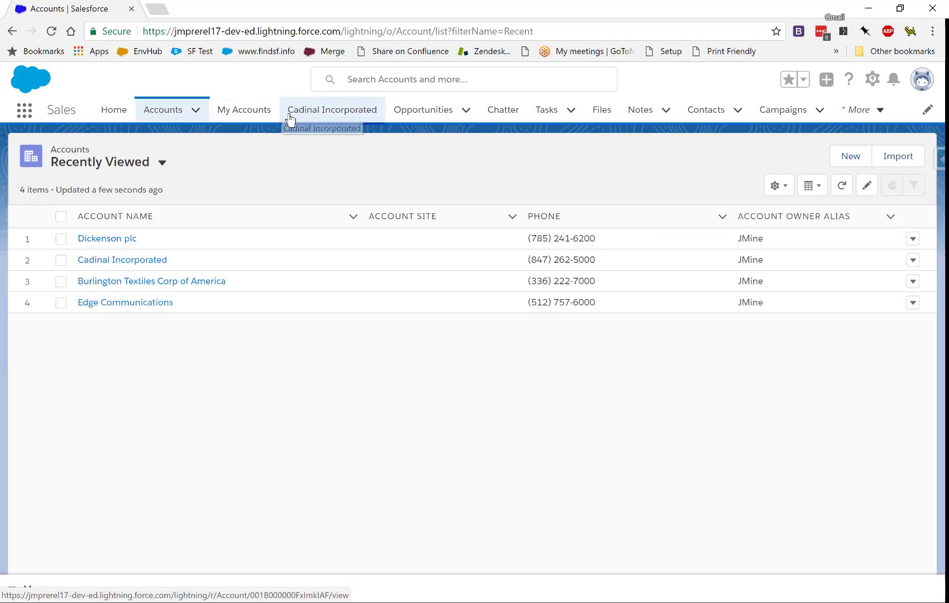
left_click(297, 115)
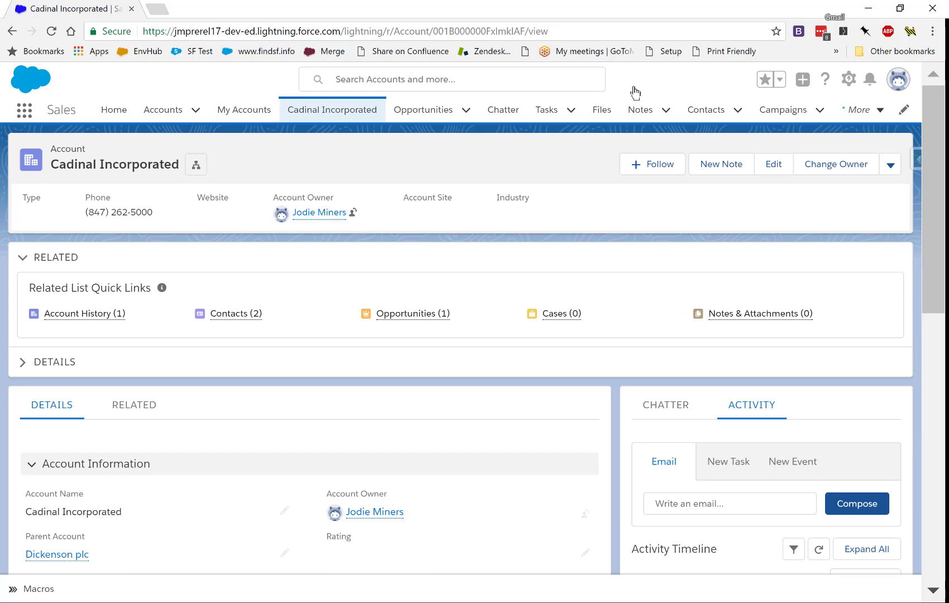
Step: Check the existing favorites and add the Cadinal Incorporated account to them
left_click(781, 81)
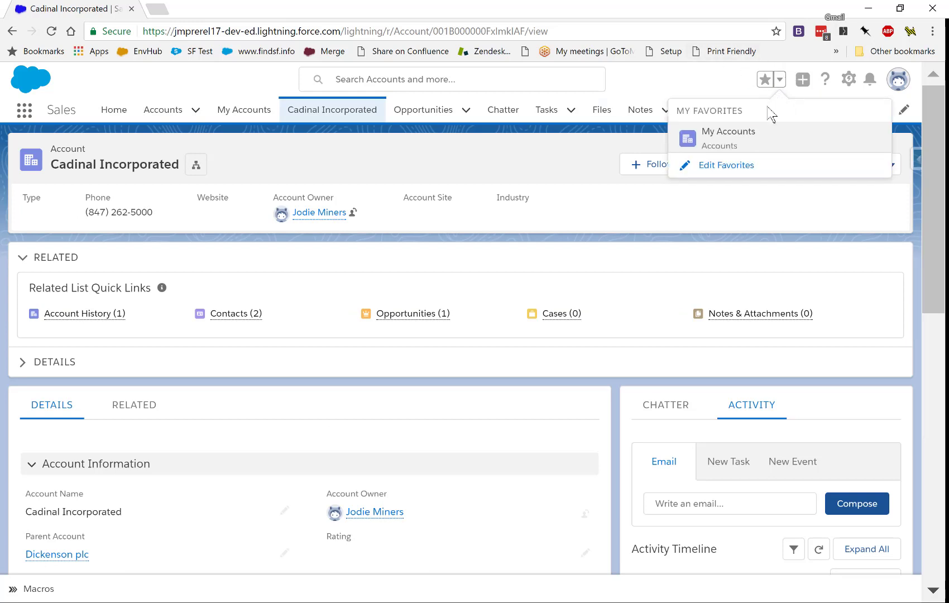
key("Escape")
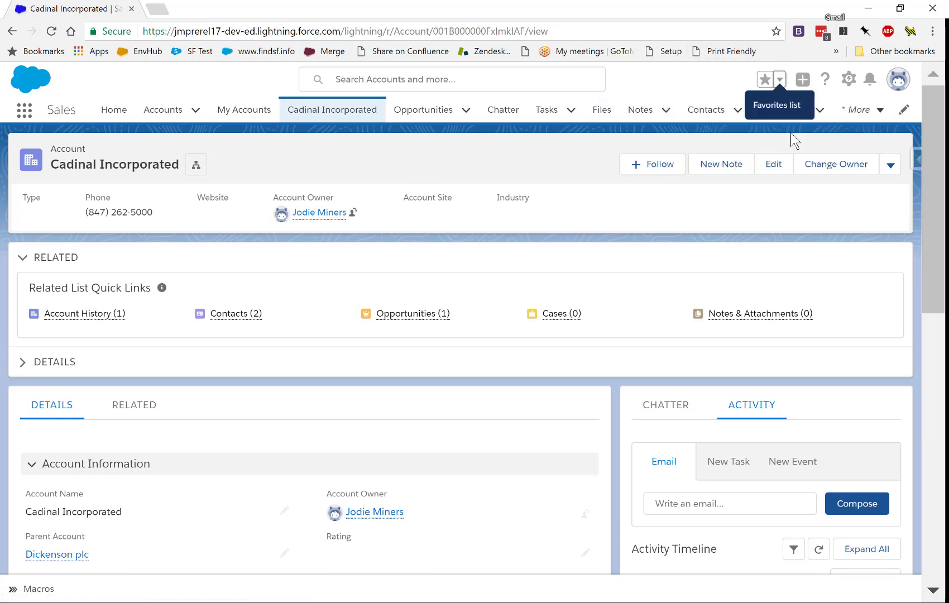
left_click(763, 82)
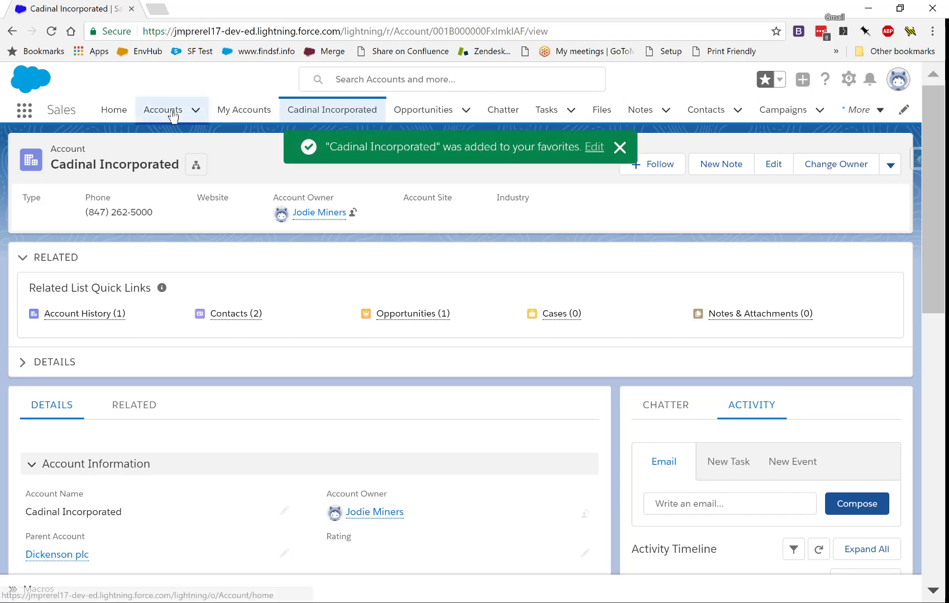
Step: Go to the recently viewed accounts and reopen Cadinal Incorporated from the favorites list
left_click(162, 111)
left_click(803, 79)
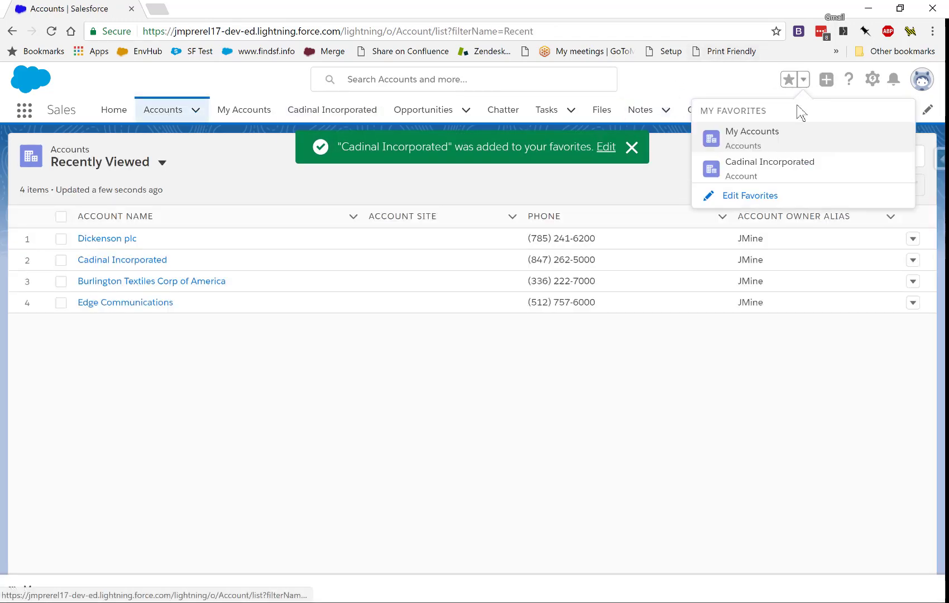
left_click(766, 172)
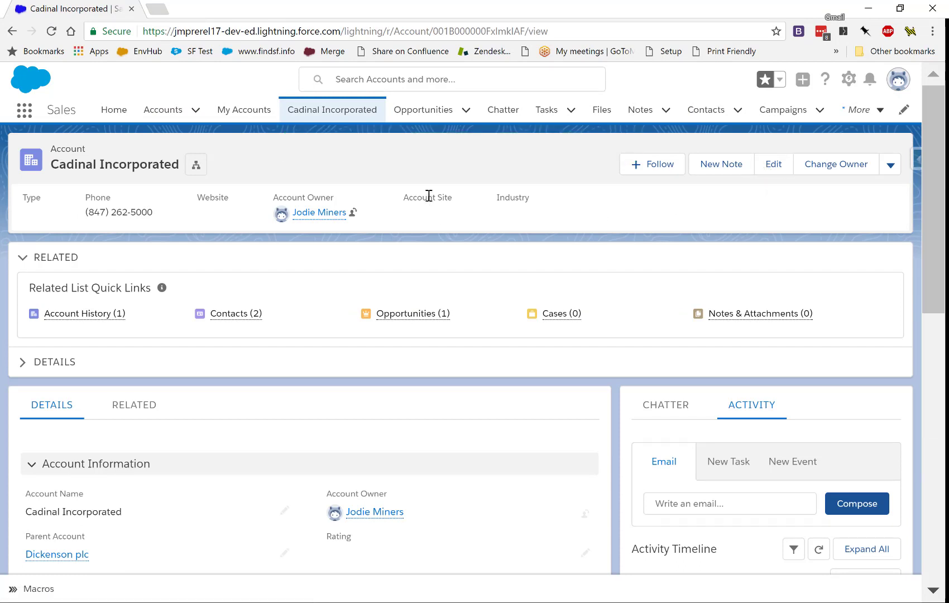
Step: Switch to the Service app and back to Sales, comparing the navigation bar's overflow items before and after
left_click(875, 111)
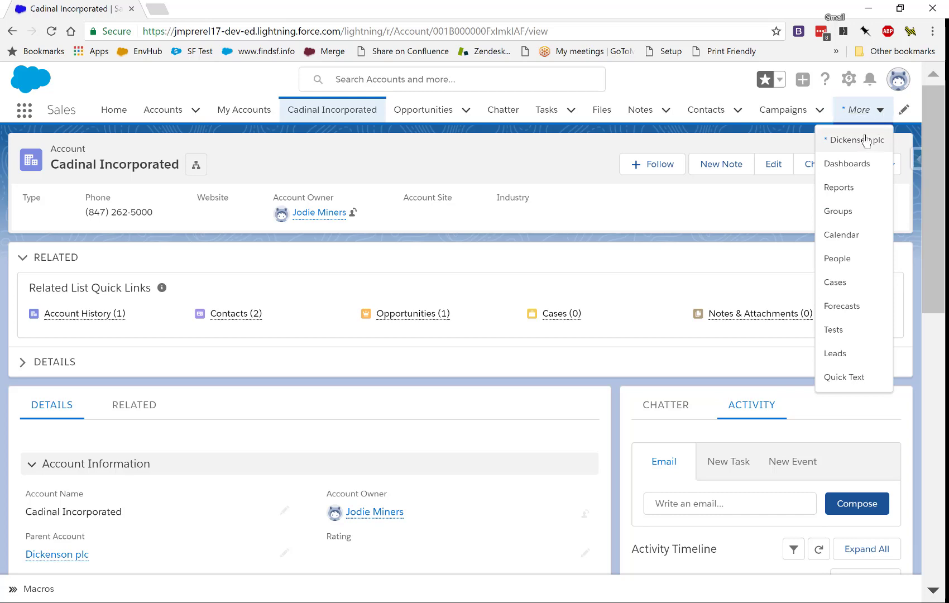
left_click(22, 111)
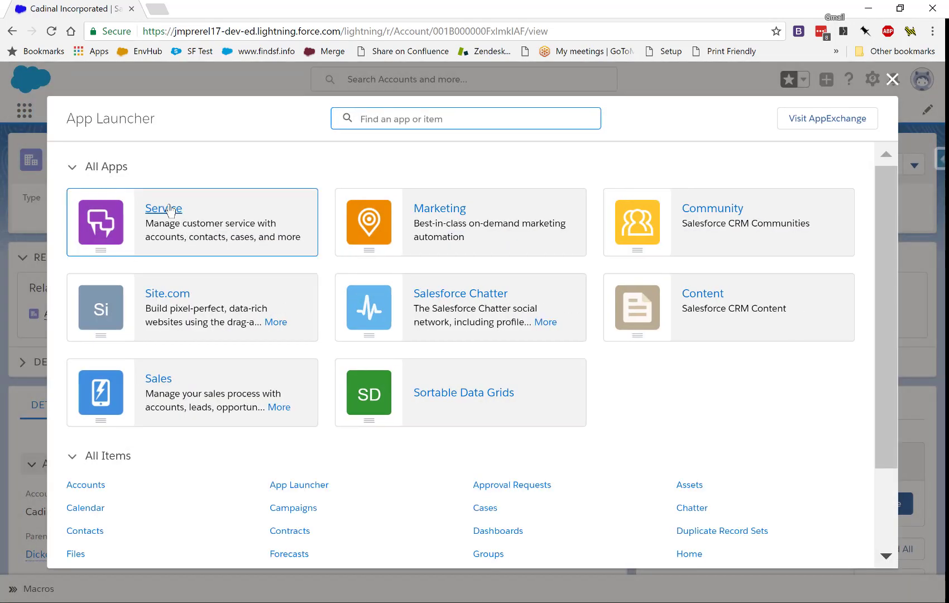
left_click(165, 208)
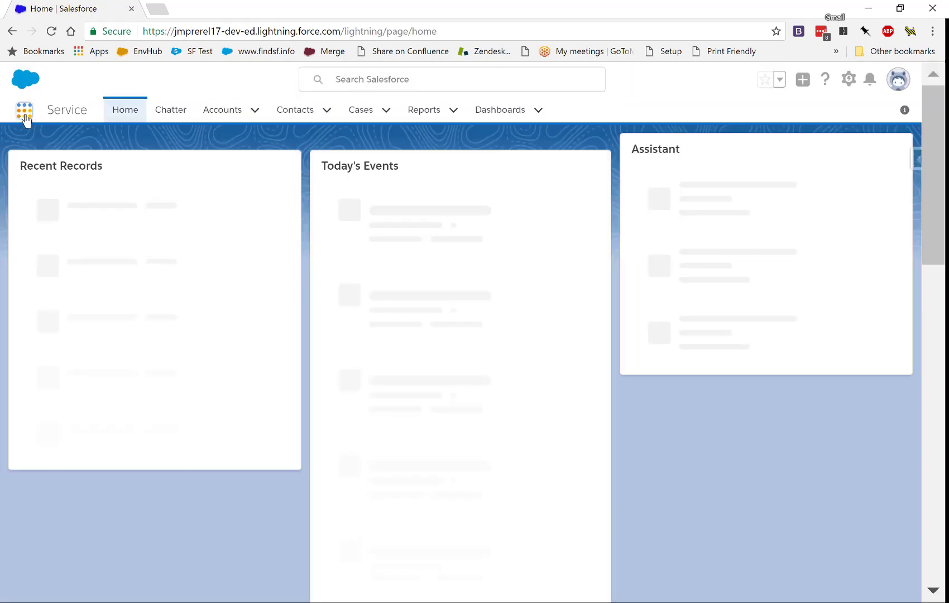
left_click(29, 121)
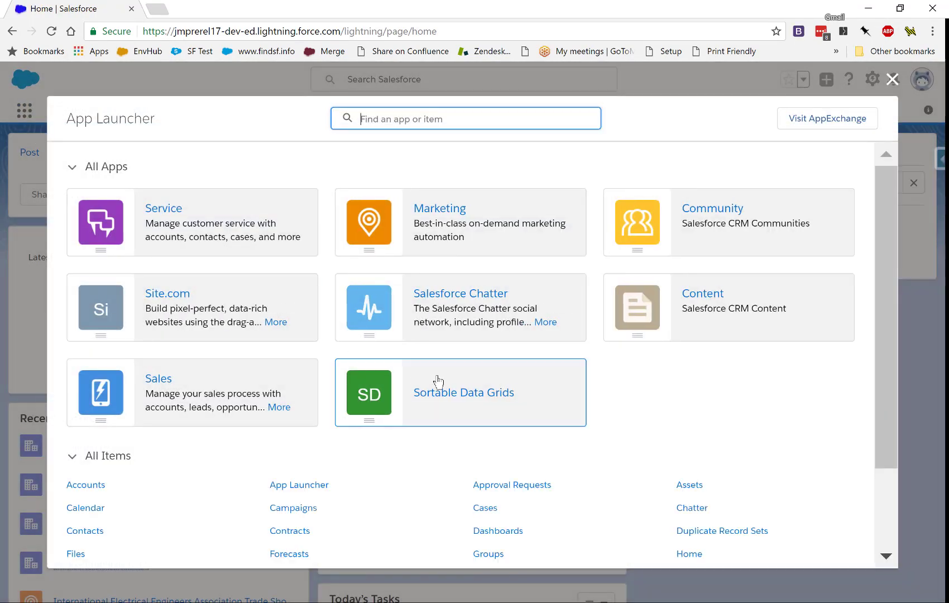
left_click(163, 380)
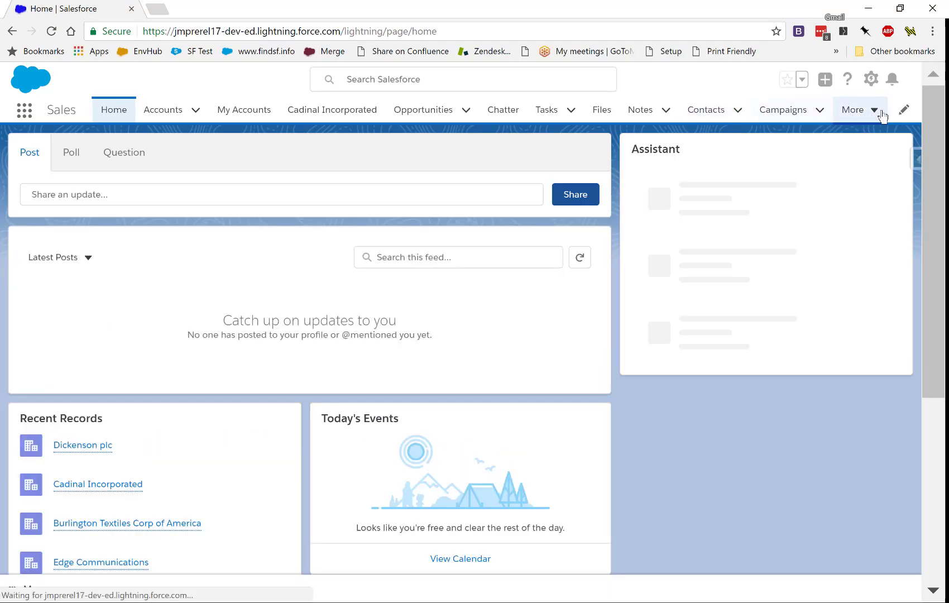
left_click(874, 111)
left_click(733, 399)
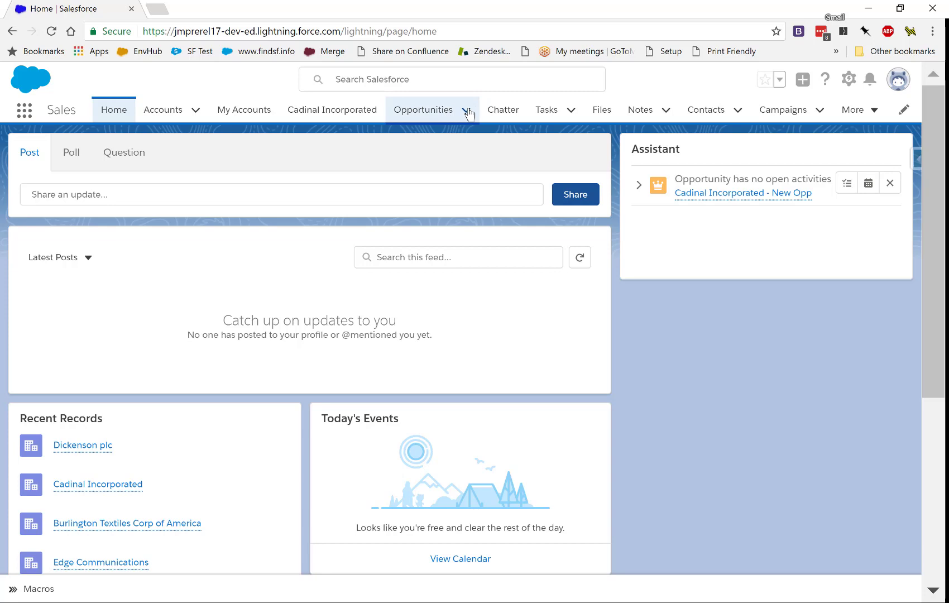
Step: Remove Cadinal Incorporated from the Sales app navigation items and save the change
left_click(904, 111)
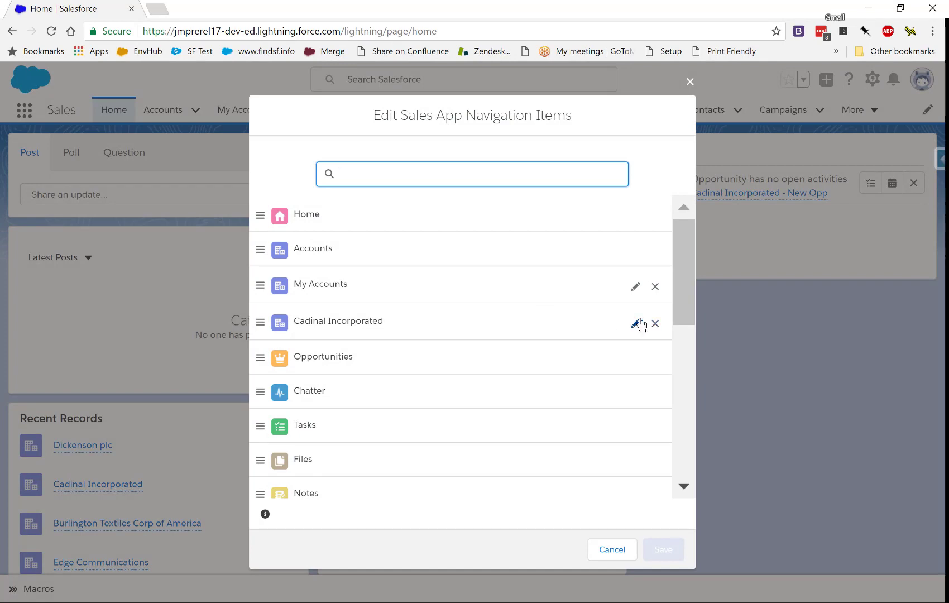
left_click(655, 323)
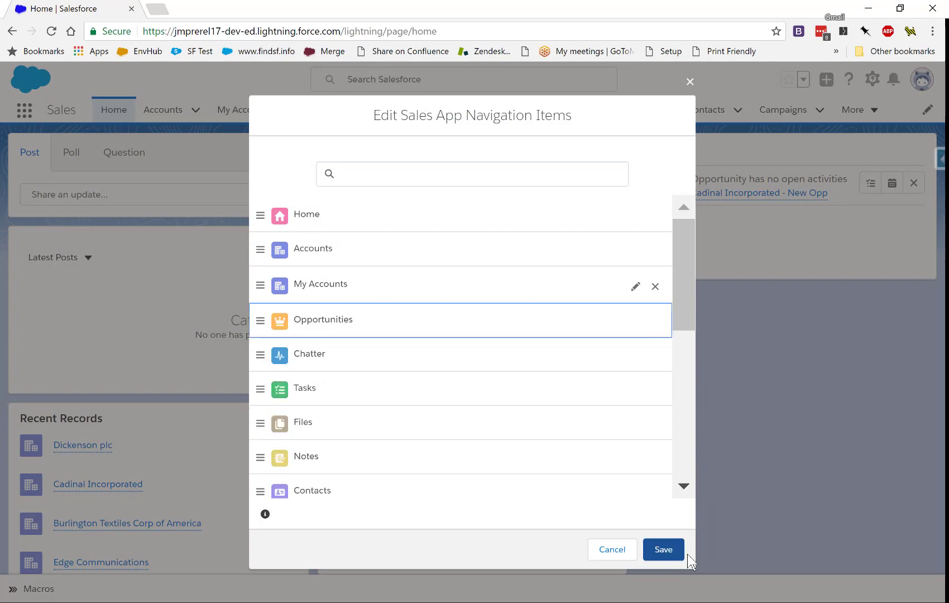
left_click(663, 550)
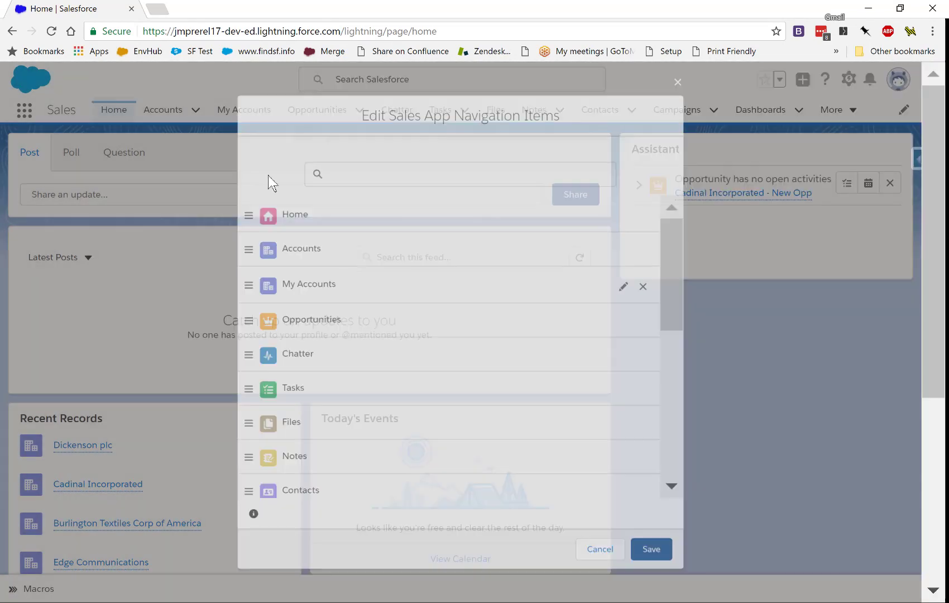
Step: Show the My Accounts list and open Cadinal Incorporated from the favorites
left_click(232, 110)
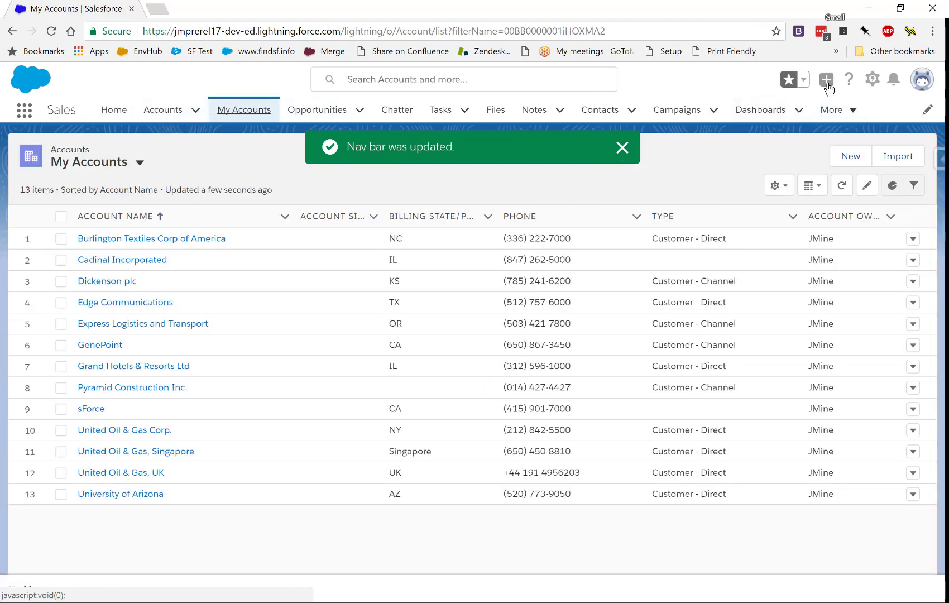
left_click(802, 79)
left_click(774, 179)
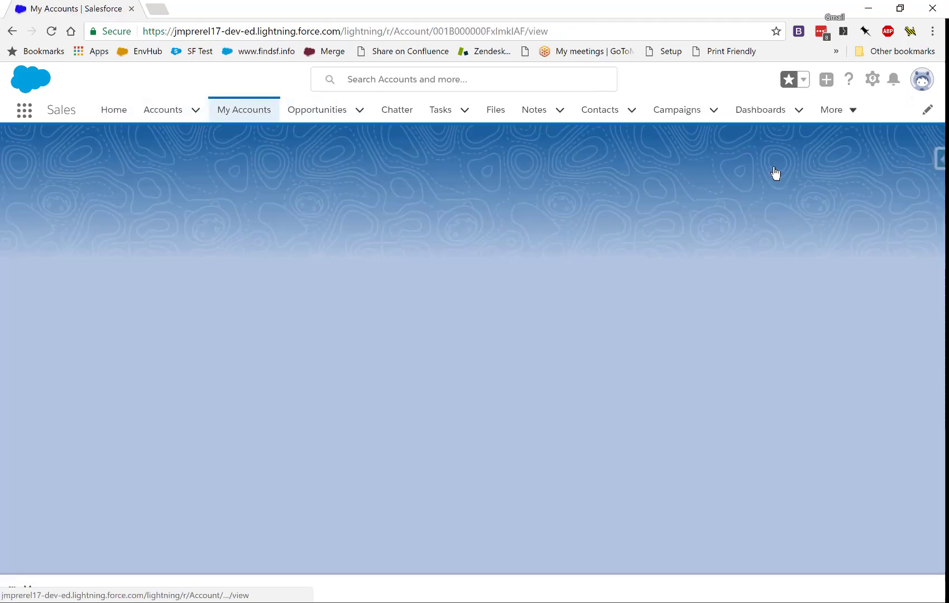